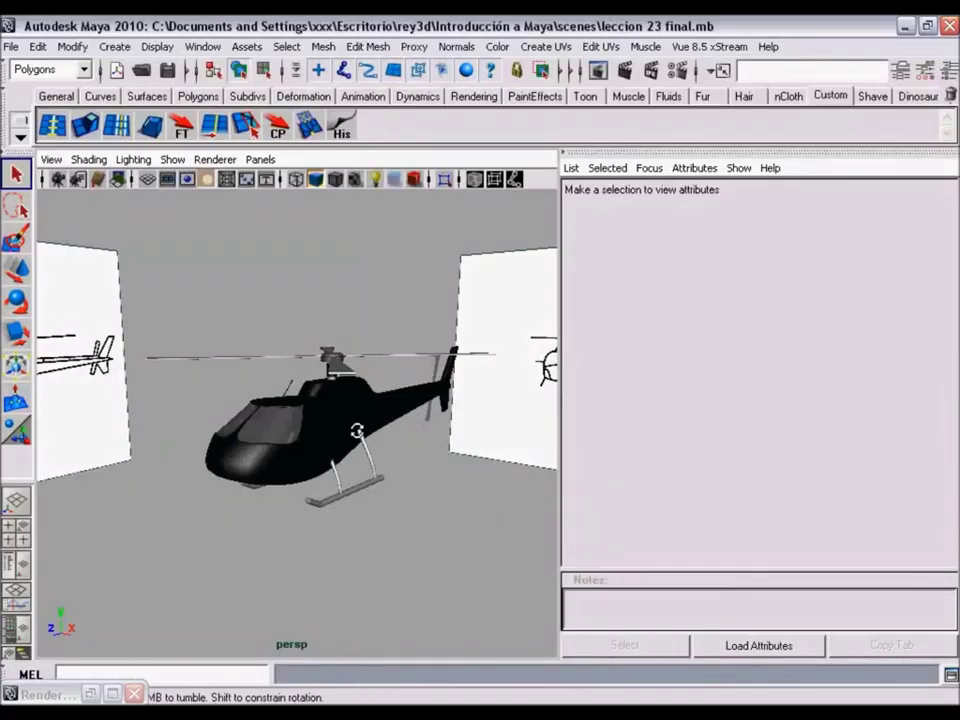
Step: Tumble around the helicopter, then select the fuselage carcasa_principal to list its shape attributes
mouse_move(274, 328)
left_mouse_down("alt")
mouse_move(457, 432)
mouse_move(356, 403)
mouse_move(279, 414)
mouse_move(407, 435)
mouse_move(345, 427)
mouse_move(363, 369)
mouse_move(420, 430)
mouse_move(484, 435)
mouse_move(289, 427)
mouse_move(378, 384)
left_mouse_up("alt")
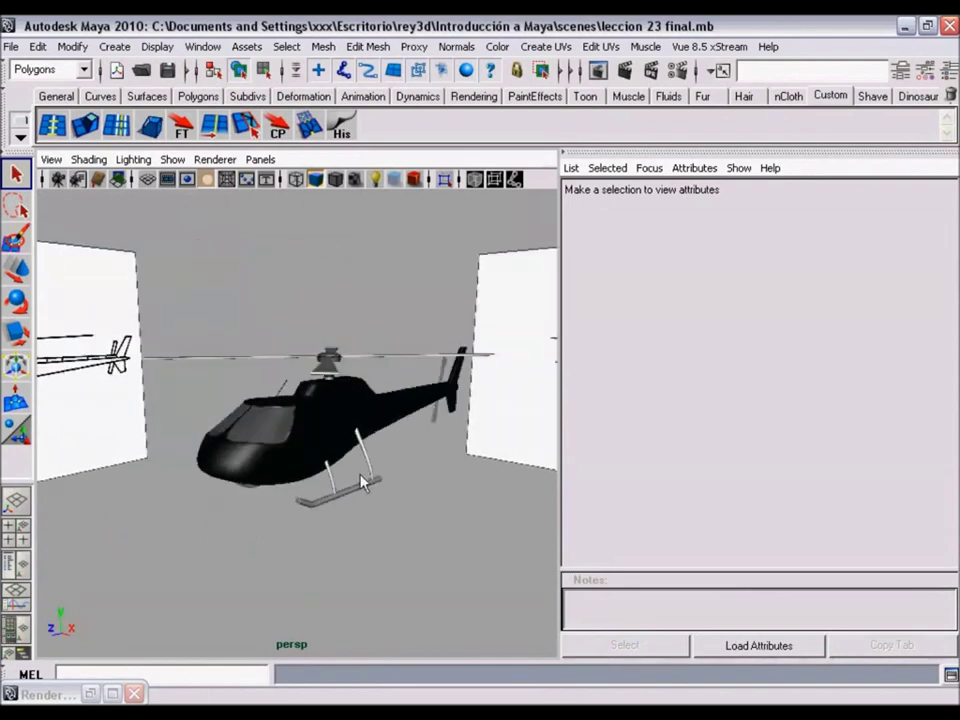
mouse_move(305, 427)
left_mouse_down("alt")
mouse_move(392, 428)
mouse_move(456, 403)
mouse_move(253, 424)
mouse_move(325, 422)
mouse_move(343, 435)
mouse_move(306, 418)
mouse_move(476, 420)
mouse_move(451, 406)
mouse_move(283, 392)
mouse_move(300, 400)
mouse_move(261, 414)
mouse_move(362, 410)
left_mouse_up("alt")
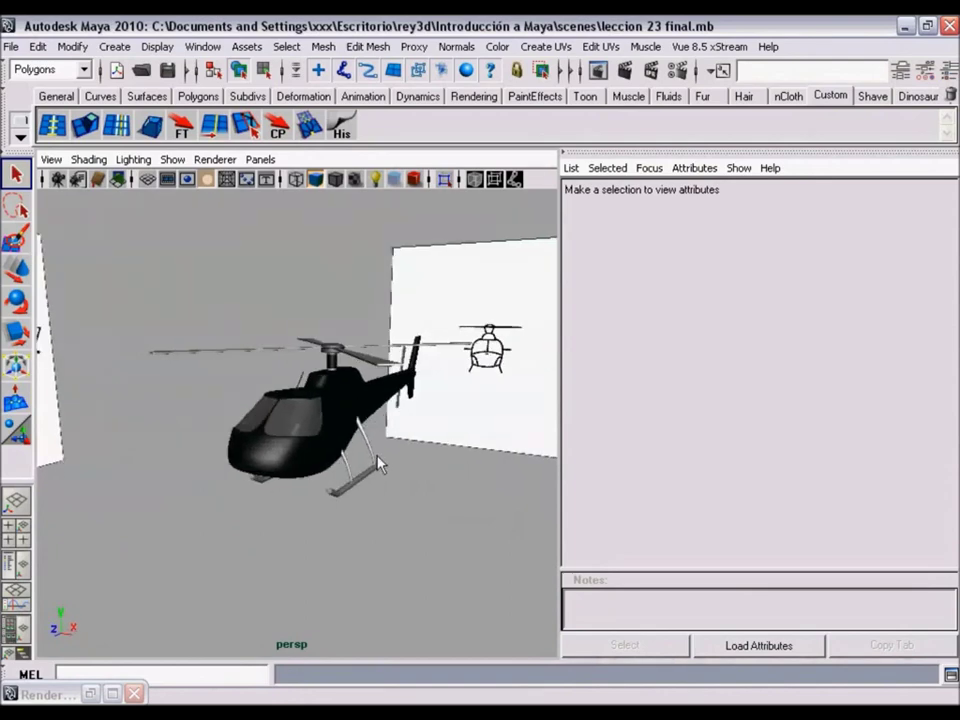
mouse_move(381, 446)
left_mouse_down("alt")
mouse_move(274, 433)
mouse_move(266, 422)
mouse_move(441, 429)
mouse_move(354, 414)
mouse_move(435, 399)
mouse_move(396, 372)
mouse_move(253, 386)
mouse_move(261, 343)
mouse_move(261, 411)
mouse_move(474, 414)
mouse_move(242, 411)
mouse_move(285, 347)
mouse_move(294, 415)
mouse_move(341, 420)
mouse_move(317, 407)
mouse_move(330, 430)
left_mouse_up("alt")
mouse_move(355, 474)
left_mouse_down("alt")
mouse_move(317, 411)
mouse_move(343, 411)
mouse_move(323, 453)
left_mouse_up("alt")
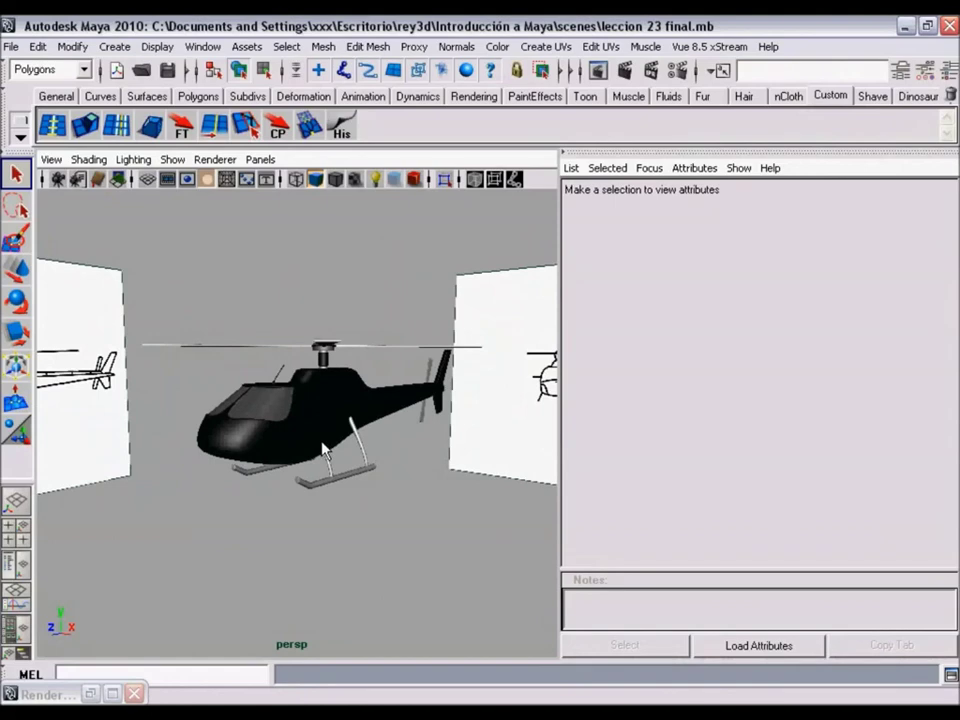
mouse_move(295, 403)
left_mouse_down("alt")
mouse_move(349, 407)
mouse_move(298, 413)
left_mouse_up("alt")
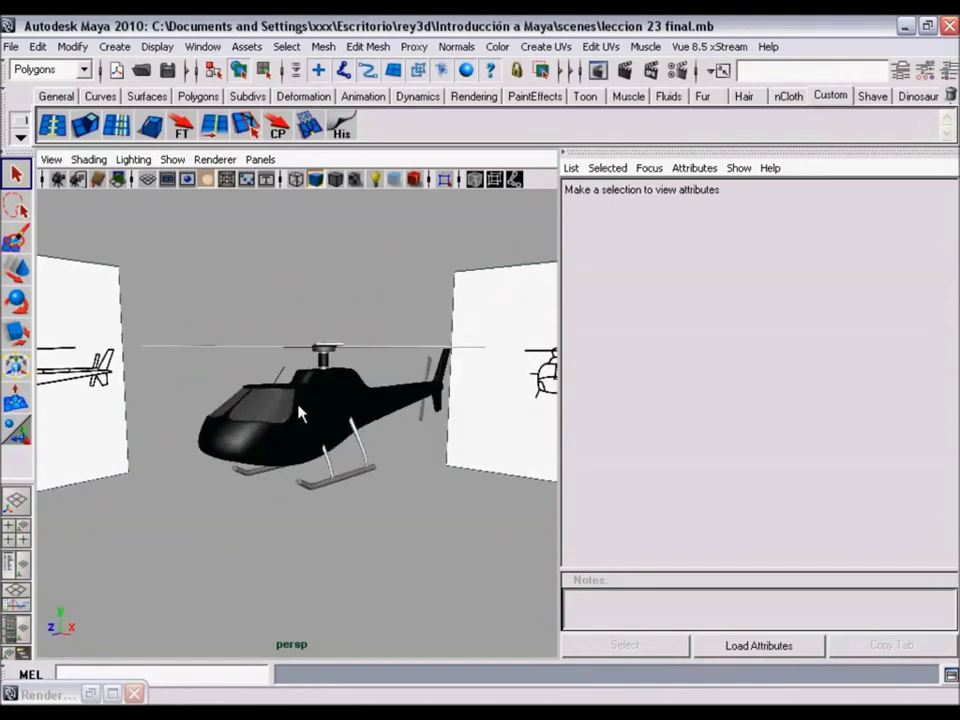
mouse_move(311, 414)
left_mouse_down("alt")
mouse_move(497, 411)
mouse_move(436, 421)
mouse_move(304, 399)
mouse_move(302, 306)
mouse_move(381, 407)
mouse_move(255, 407)
mouse_move(266, 347)
mouse_move(300, 407)
mouse_move(281, 422)
mouse_move(296, 422)
left_mouse_up("alt")
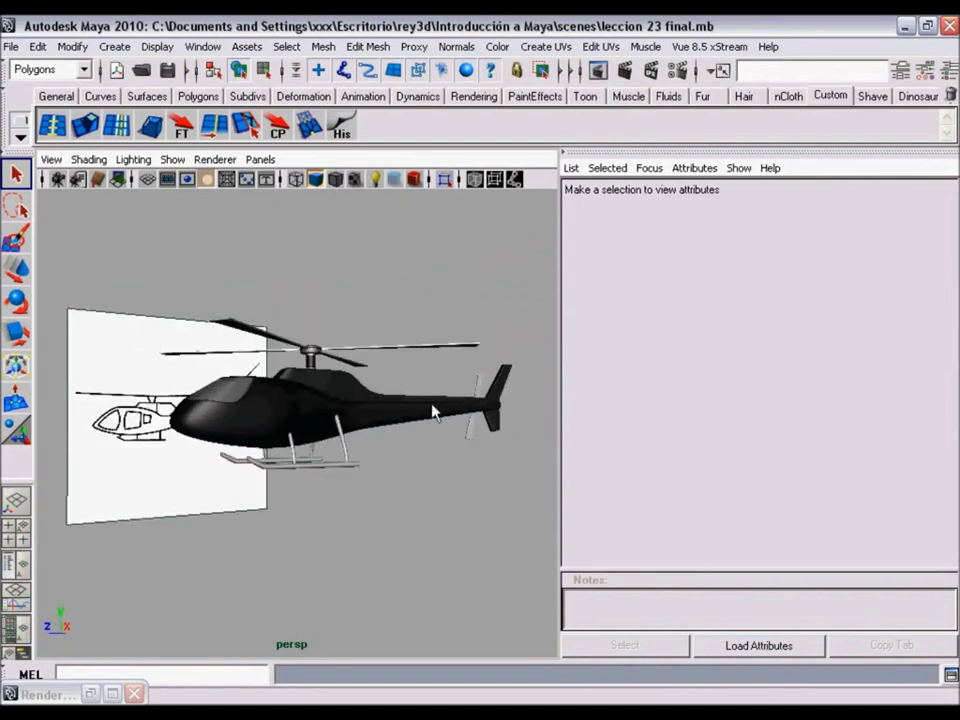
mouse_move(278, 426)
left_mouse_down("alt")
mouse_move(296, 356)
mouse_move(463, 420)
mouse_move(430, 428)
mouse_move(401, 407)
mouse_move(197, 418)
mouse_move(217, 410)
left_mouse_up("alt")
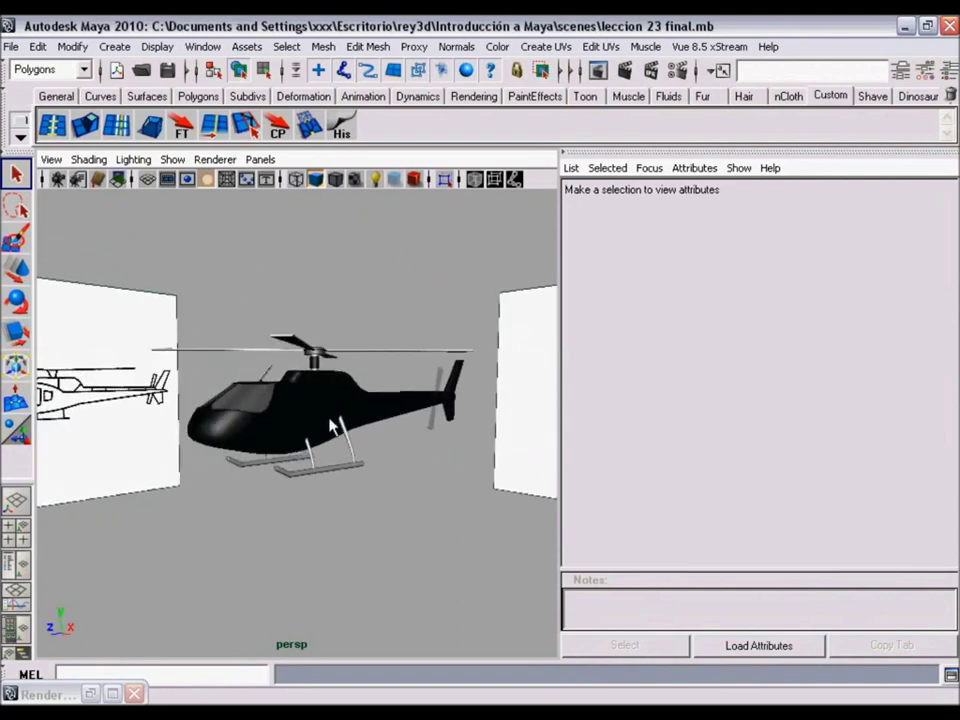
mouse_move(242, 407)
left_mouse_down("alt")
mouse_move(281, 381)
mouse_move(332, 418)
mouse_move(390, 408)
mouse_move(415, 427)
mouse_move(193, 399)
mouse_move(431, 426)
mouse_move(320, 400)
mouse_move(437, 407)
mouse_move(362, 409)
mouse_move(370, 418)
mouse_move(390, 413)
mouse_move(283, 416)
mouse_move(330, 414)
mouse_move(274, 407)
mouse_move(349, 420)
mouse_move(296, 411)
mouse_move(336, 407)
mouse_move(324, 407)
mouse_move(320, 425)
mouse_move(347, 424)
left_mouse_up("alt")
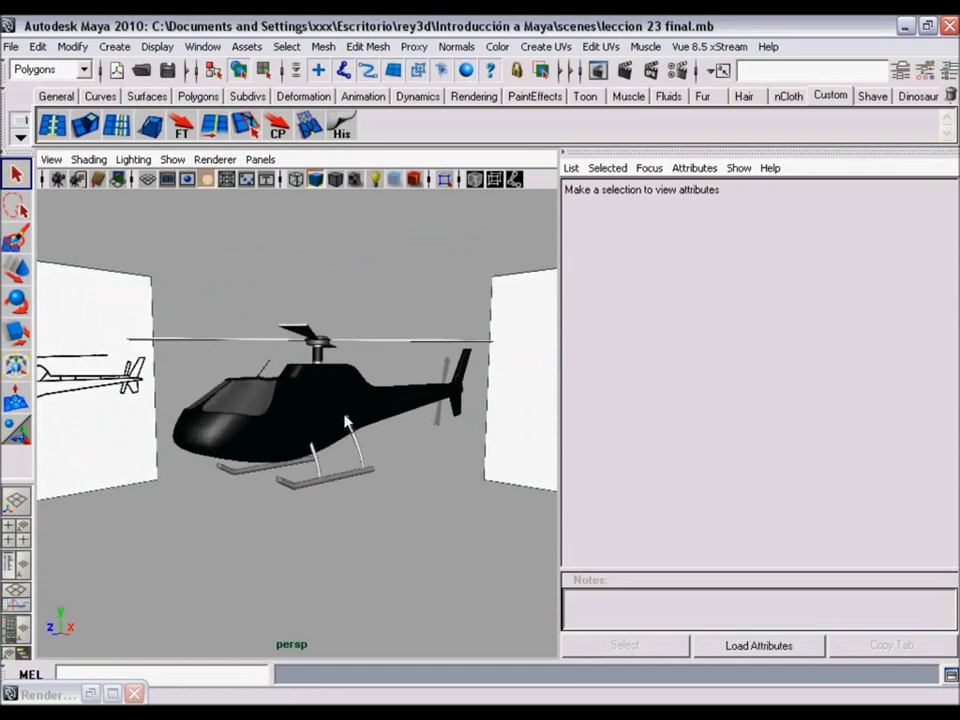
mouse_move(348, 425)
left_mouse_down("alt")
mouse_move(242, 405)
mouse_move(248, 396)
mouse_move(399, 422)
mouse_move(321, 407)
mouse_move(377, 390)
mouse_move(340, 405)
mouse_move(311, 401)
mouse_move(321, 454)
mouse_move(330, 392)
mouse_move(336, 435)
mouse_move(414, 418)
mouse_move(401, 433)
mouse_move(285, 426)
mouse_move(312, 435)
left_mouse_up("alt")
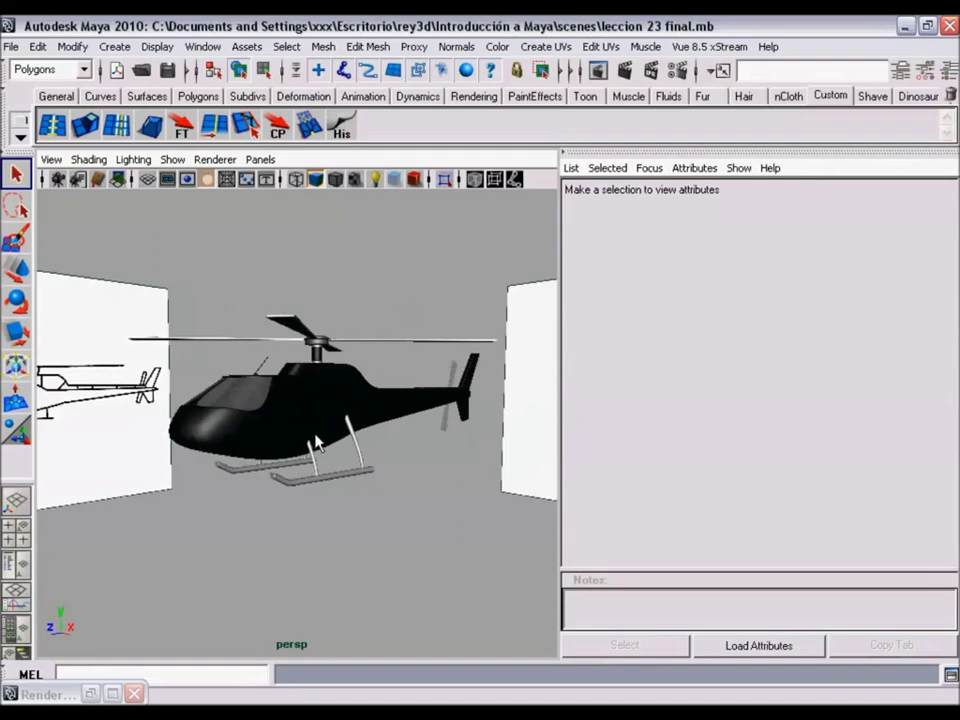
mouse_move(279, 411)
left_mouse_down("alt")
mouse_move(422, 405)
mouse_move(381, 429)
left_mouse_up("alt")
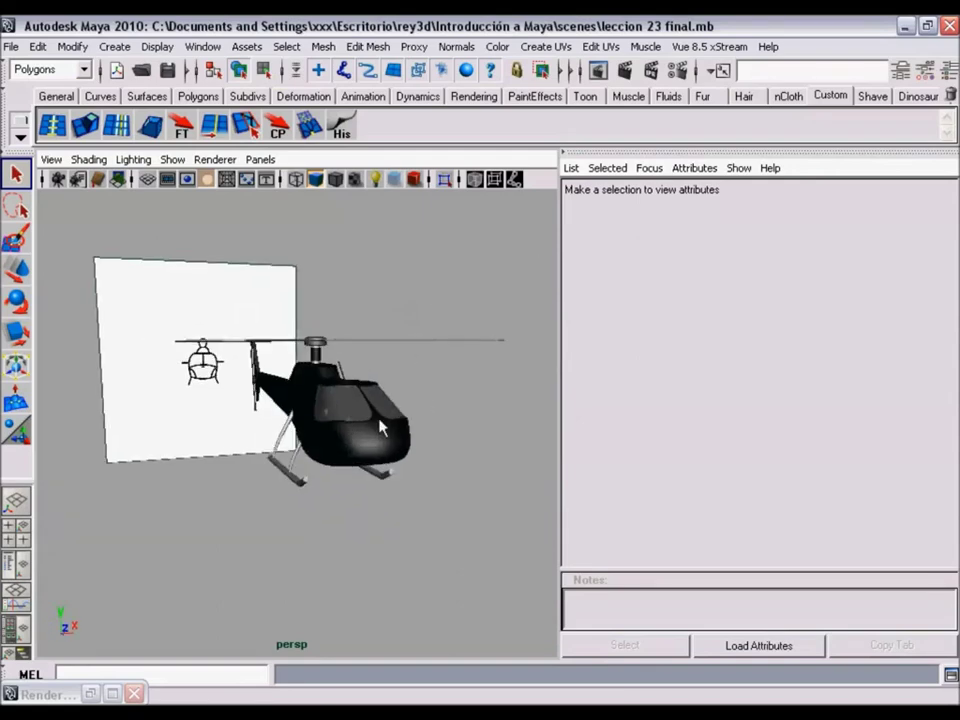
mouse_move(452, 420)
left_mouse_down("alt")
mouse_move(242, 334)
mouse_move(369, 396)
mouse_move(394, 395)
mouse_move(272, 396)
mouse_move(336, 403)
mouse_move(296, 440)
mouse_move(476, 420)
mouse_move(404, 410)
mouse_move(248, 420)
mouse_move(315, 403)
mouse_move(403, 422)
mouse_move(274, 403)
mouse_move(295, 413)
left_mouse_up("alt")
left_click(307, 408)
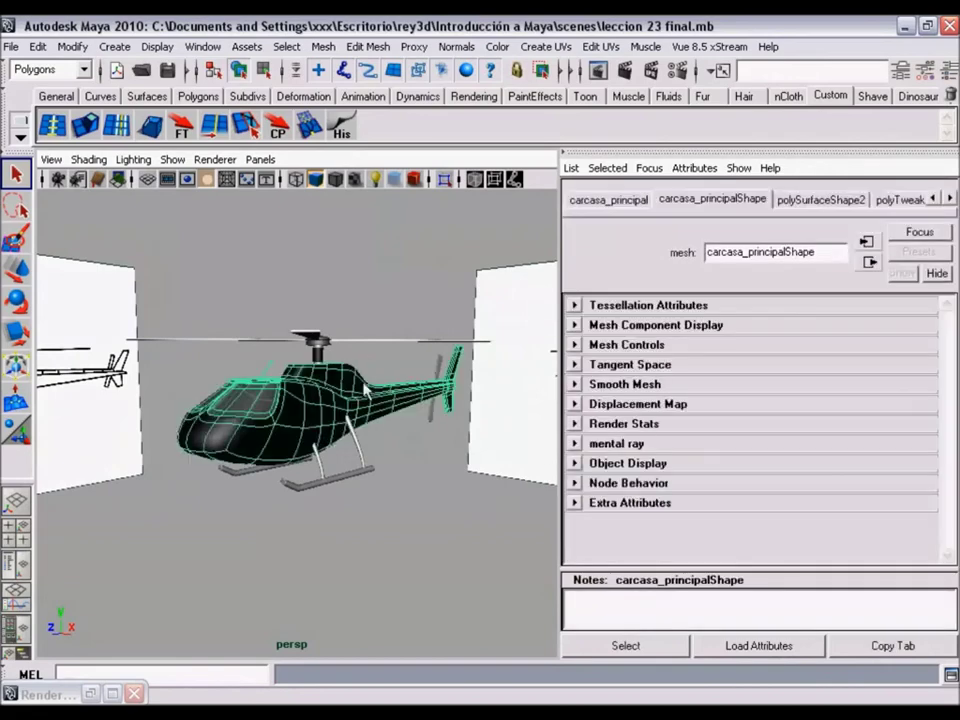
Step: Turn off smooth preview on the body with 1 and open the UV Texture Editor from Window
mouse_move(282, 425)
left_mouse_down("alt")
mouse_move(240, 420)
mouse_move(499, 420)
mouse_move(267, 417)
mouse_move(300, 400)
mouse_move(200, 380)
mouse_move(220, 316)
left_mouse_up("alt")
key("1")
left_click(202, 47)
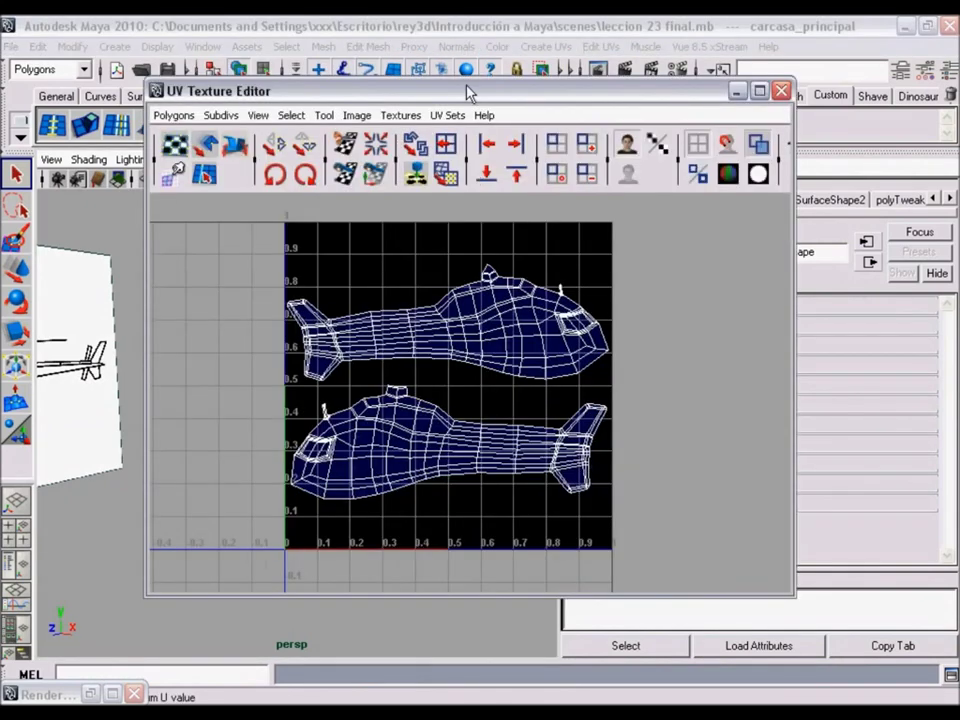
Step: Drag the UV Texture Editor to the right so the viewport and two UV shells show side by side
mouse_move(468, 93)
left_mouse_down()
mouse_move(588, 113)
mouse_move(739, 180)
mouse_move(426, 93)
mouse_move(272, 92)
mouse_move(357, 117)
mouse_move(330, 107)
mouse_move(341, 122)
left_mouse_up()
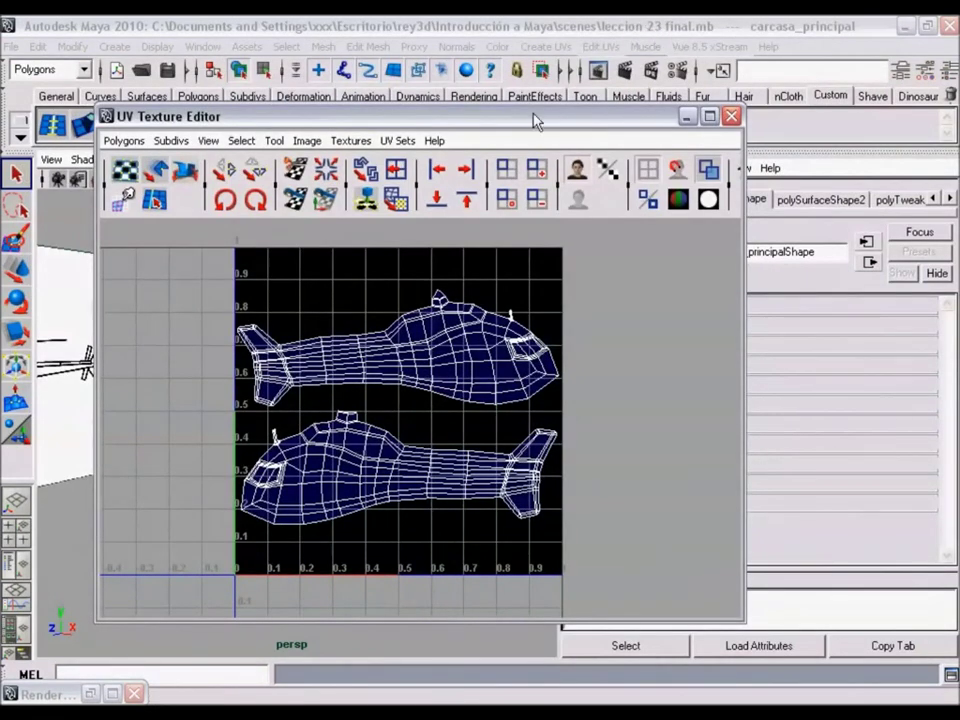
mouse_move(484, 116)
left_mouse_down()
mouse_move(686, 182)
mouse_move(422, 518)
mouse_move(520, 41)
left_mouse_up()
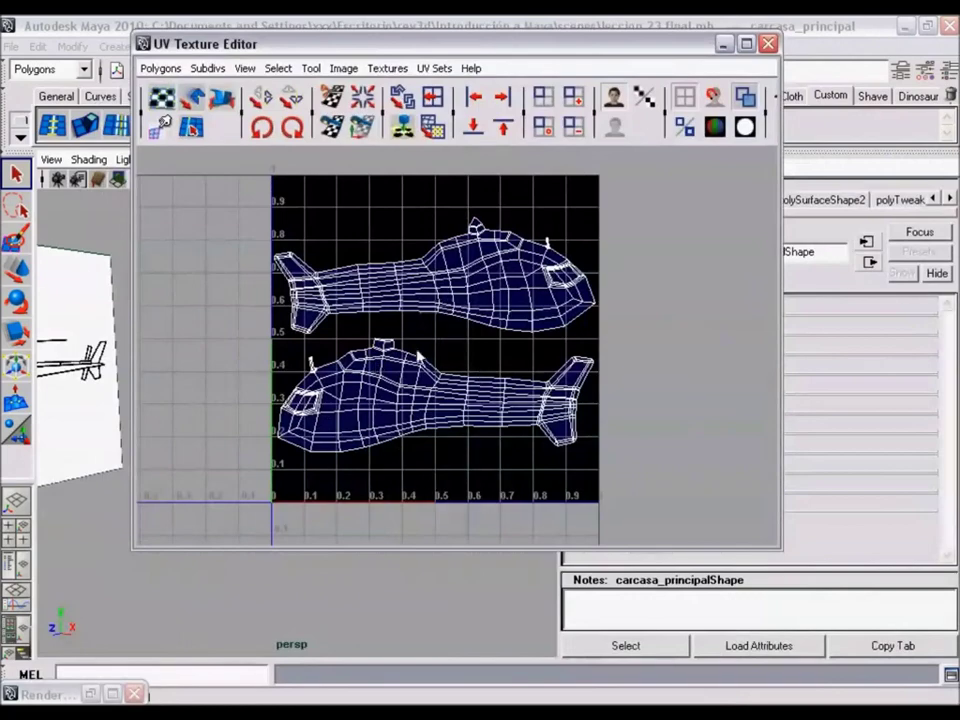
mouse_move(500, 45)
left_mouse_down()
mouse_move(714, 122)
mouse_move(539, 63)
mouse_move(522, 79)
left_mouse_up()
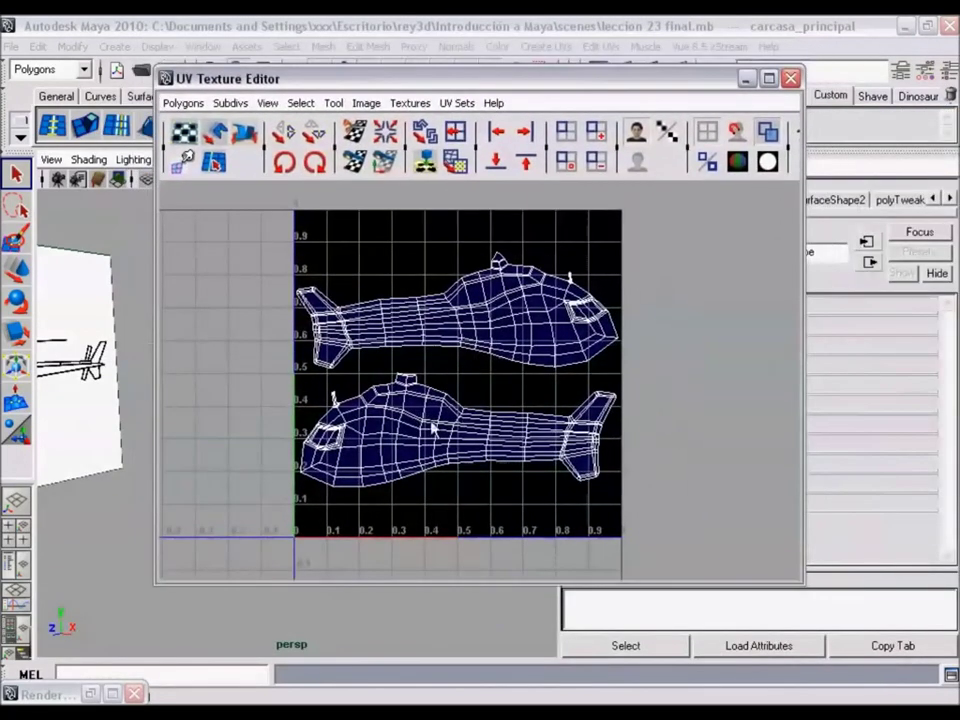
mouse_move(465, 81)
left_mouse_down()
mouse_move(413, 78)
mouse_move(429, 94)
left_mouse_up()
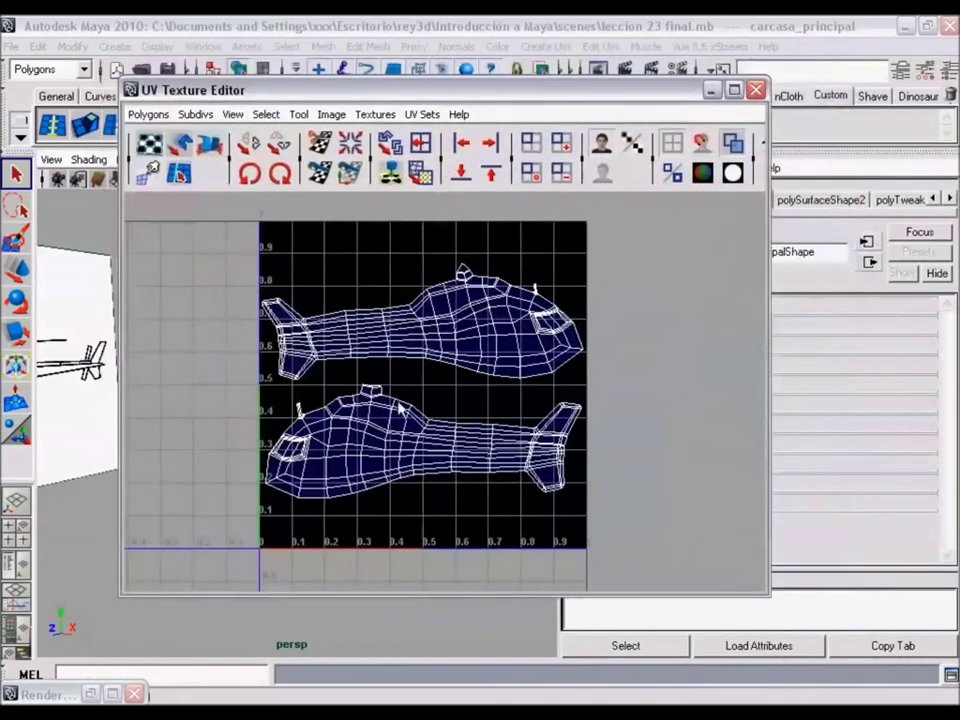
left_click_drag(448, 91, 767, 91)
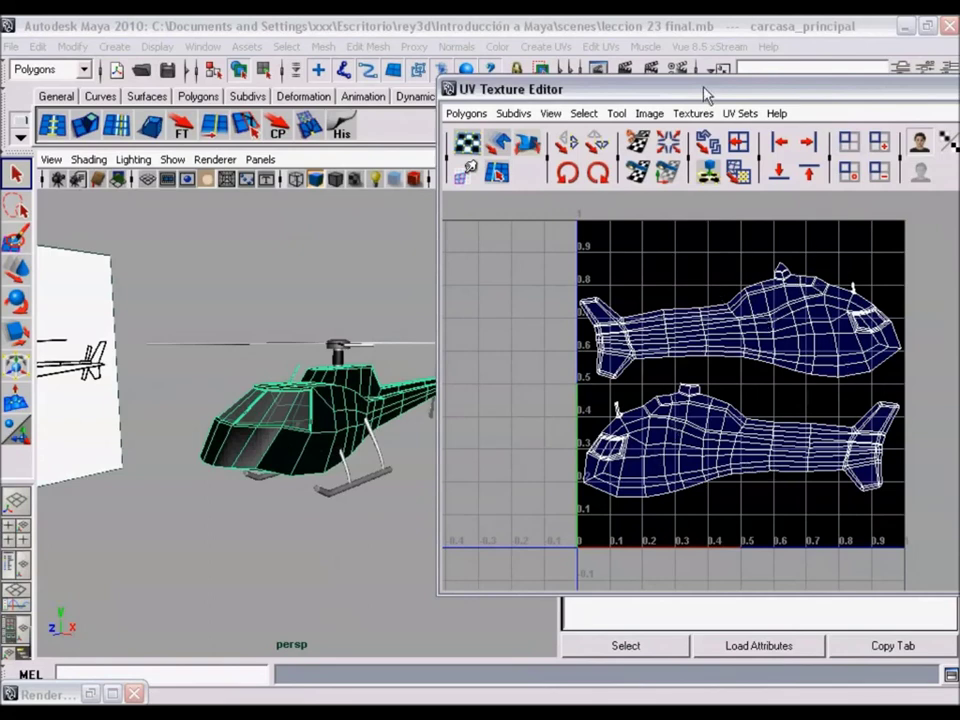
left_click_drag(707, 95, 637, 77)
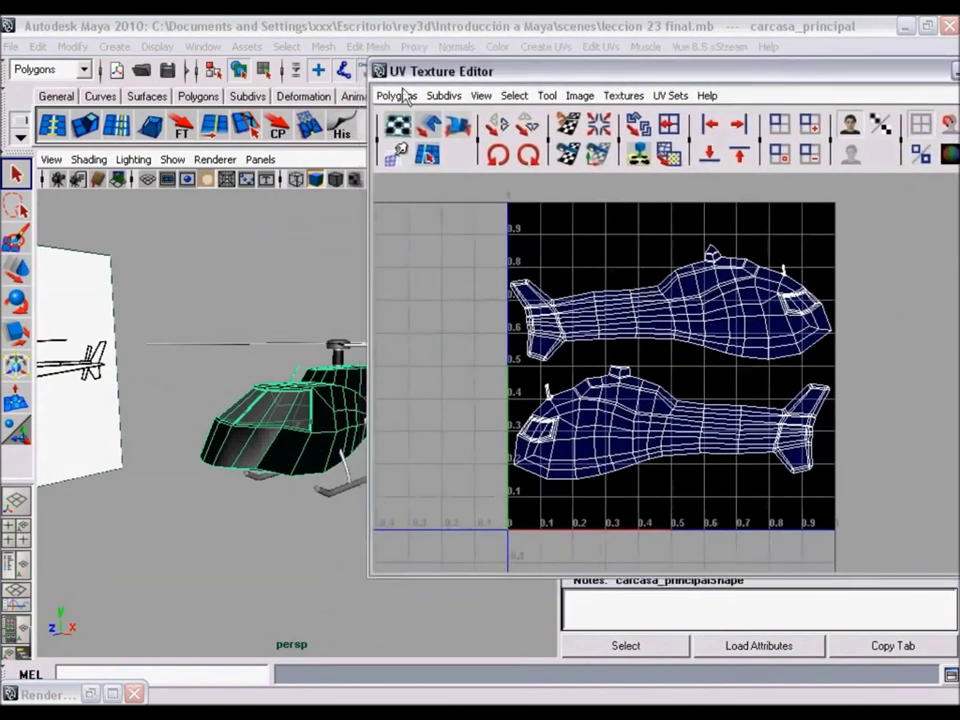
left_click_drag(553, 77, 450, 72)
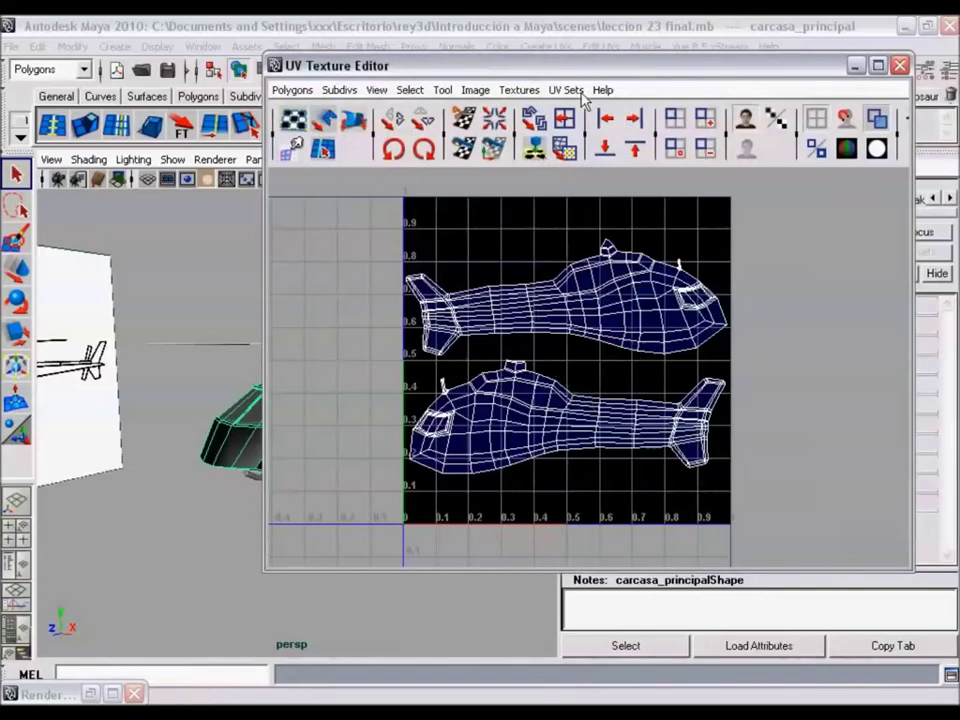
left_click_drag(551, 65, 730, 75)
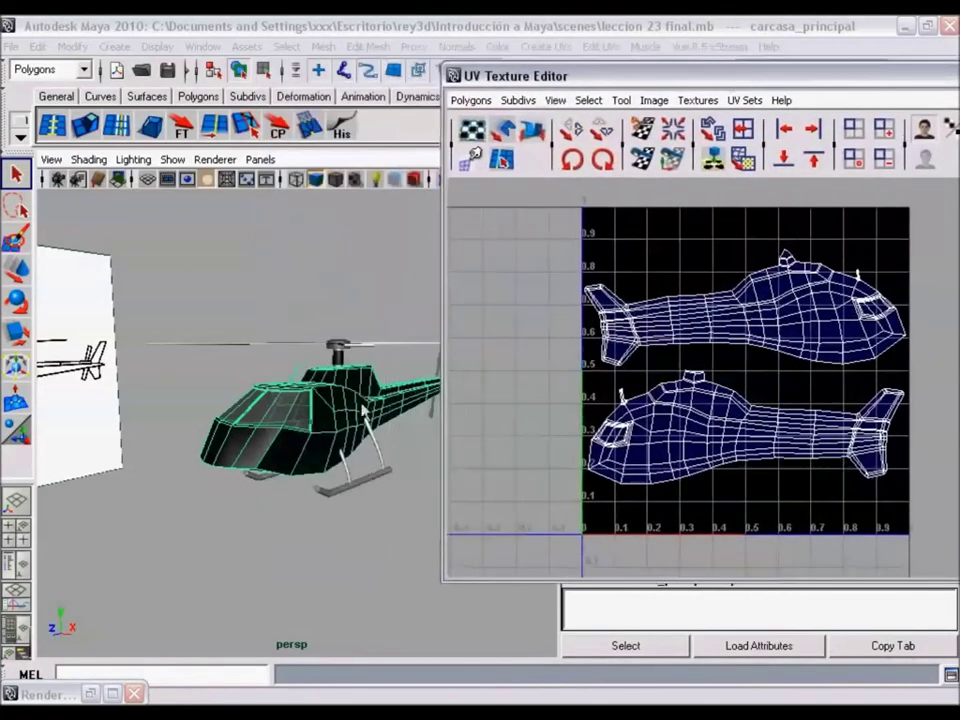
right_click(325, 373)
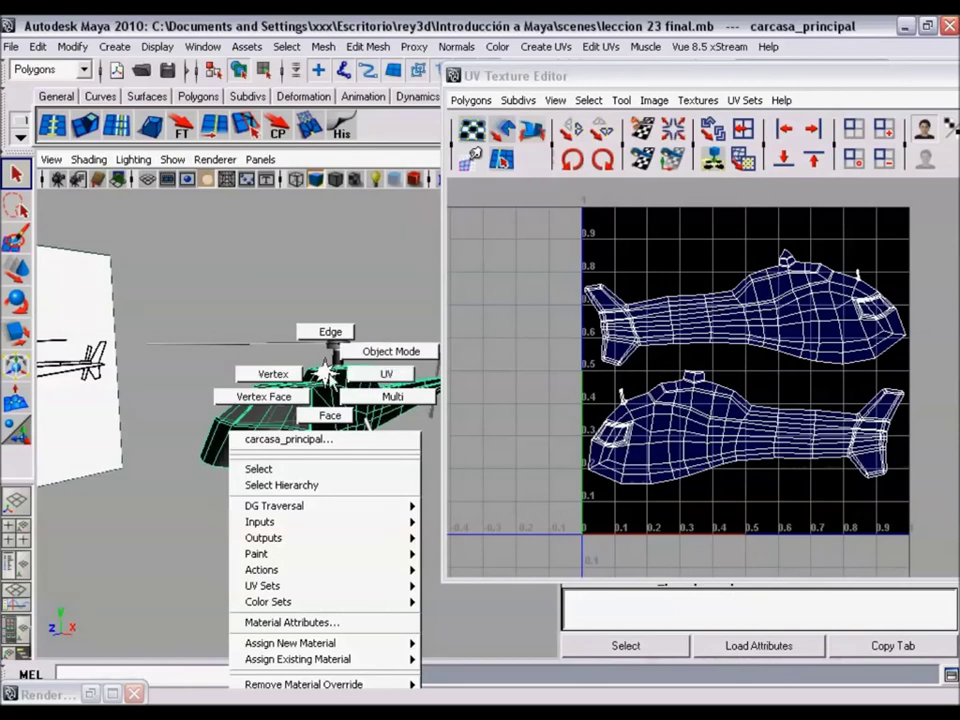
left_click(327, 380)
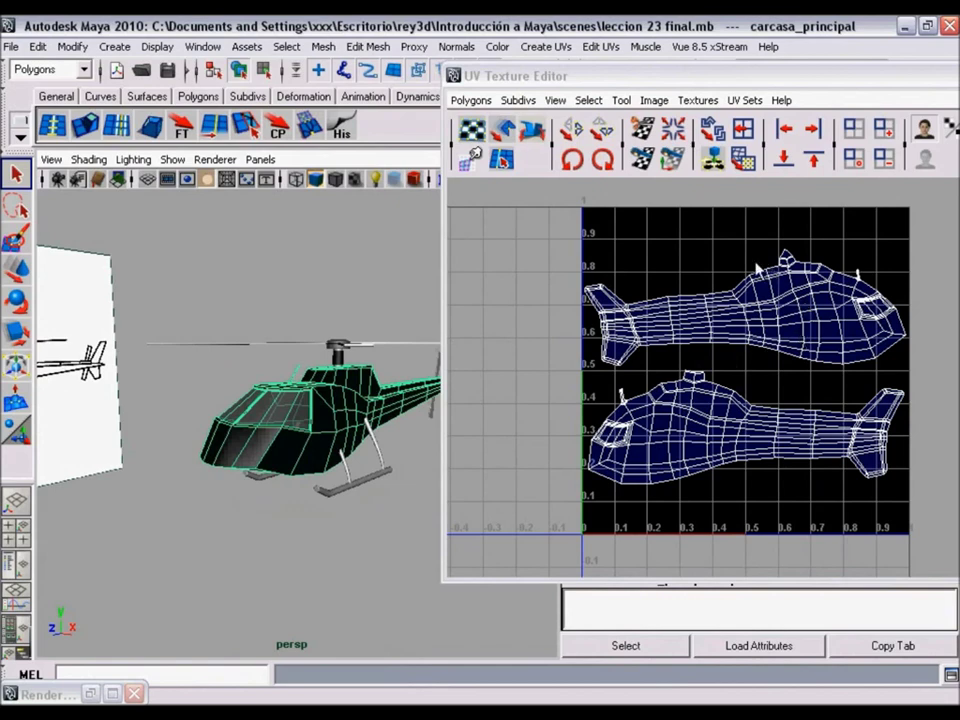
left_click_drag(620, 80, 600, 80)
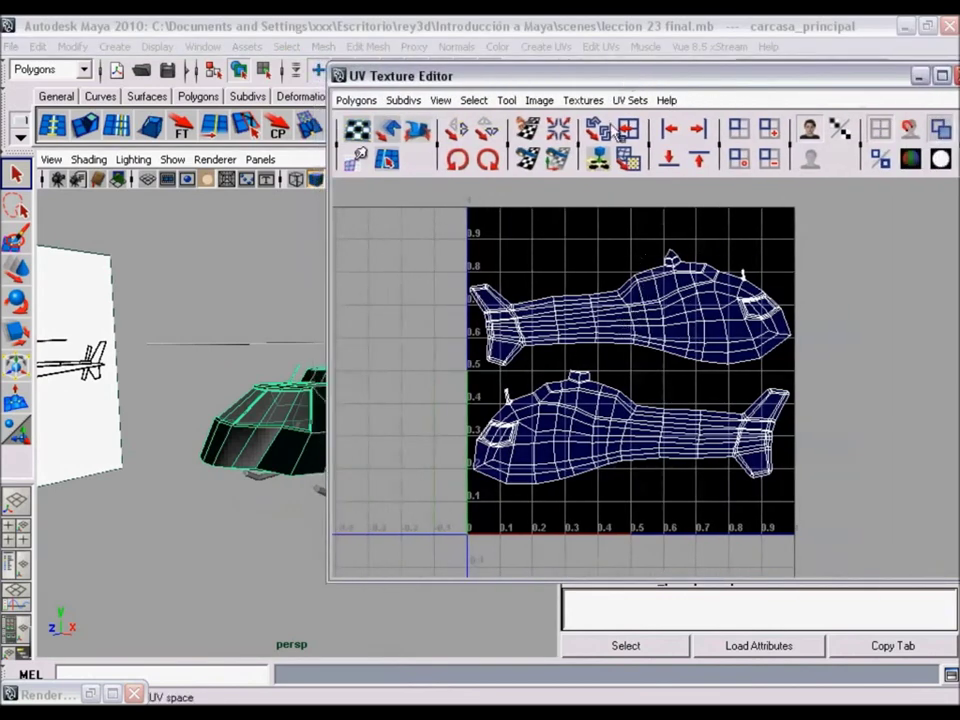
mouse_move(605, 79)
left_mouse_down()
mouse_move(527, 75)
mouse_move(711, 78)
mouse_move(665, 77)
left_mouse_up()
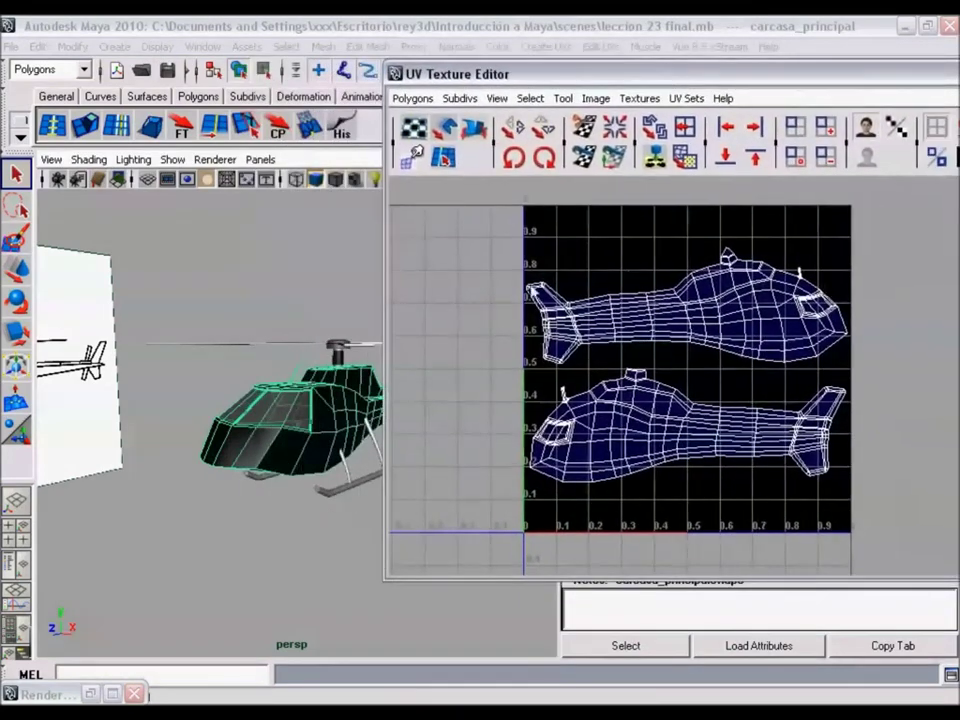
Step: Select the cockpit-top UVs in the upper shell and orbit to check them on the body
right_click(711, 301)
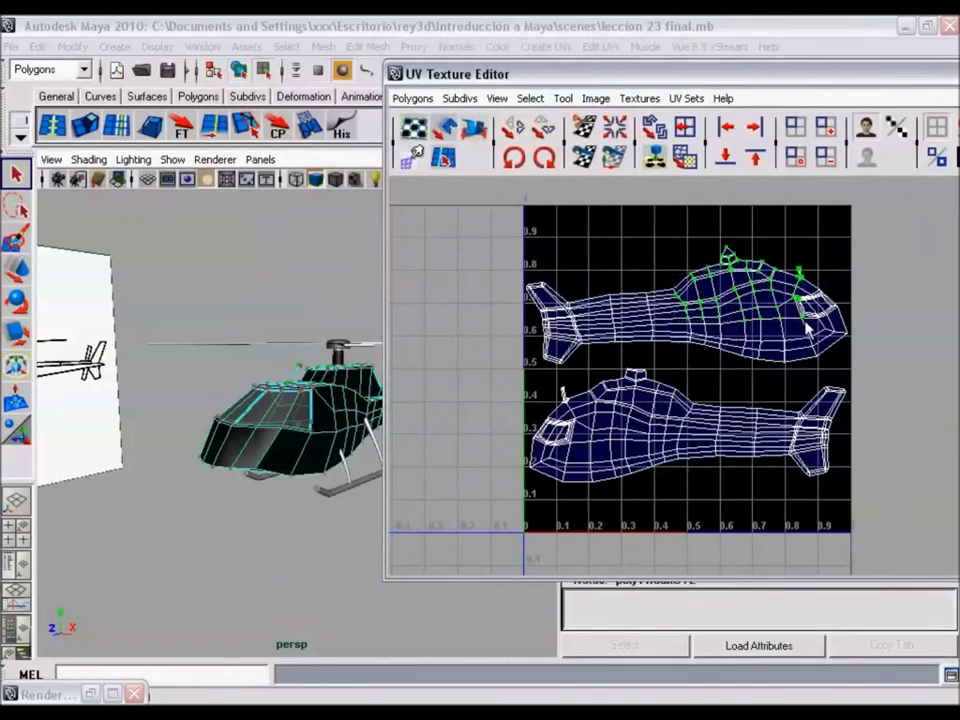
mouse_move(240, 450)
left_mouse_down("alt")
mouse_move(262, 470)
mouse_move(257, 366)
left_mouse_up("alt")
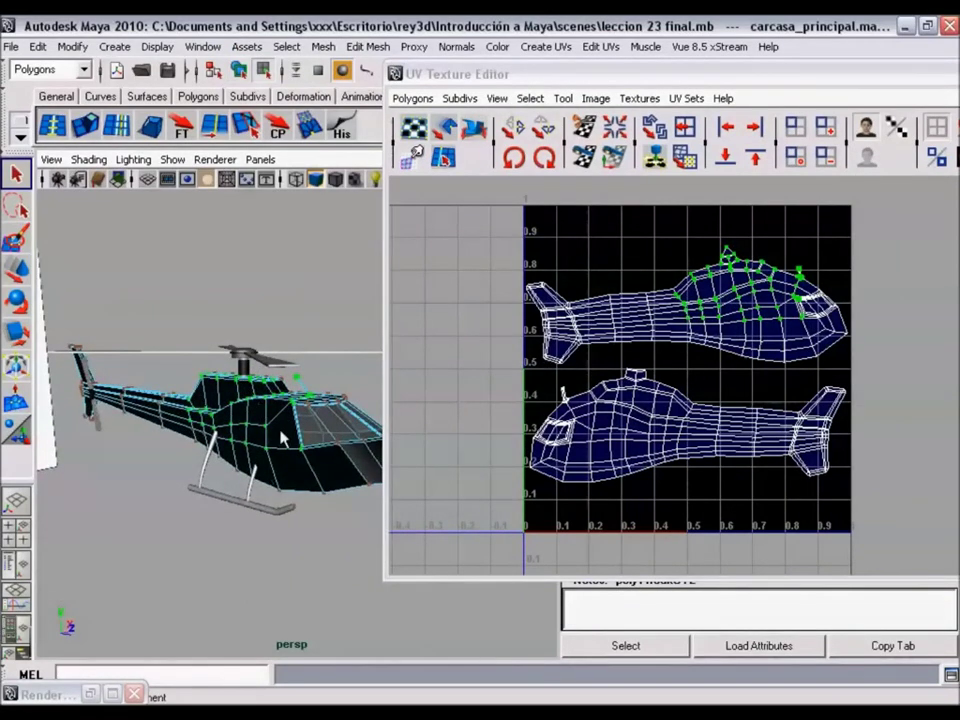
left_click_drag(345, 437, 250, 430, "alt")
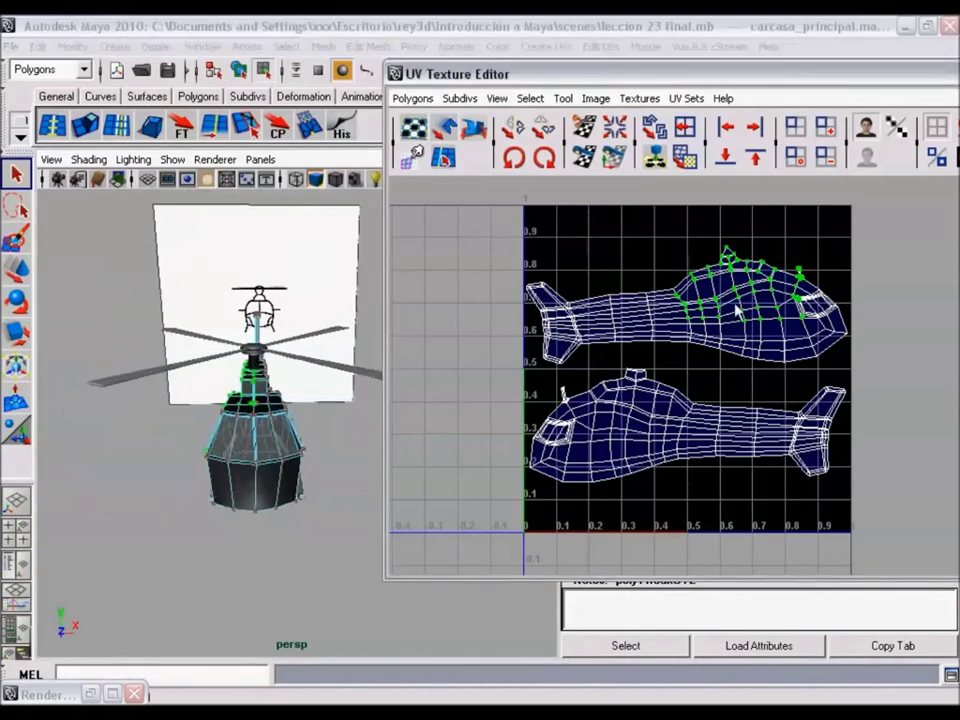
left_click_drag(152, 320, 258, 456, "alt")
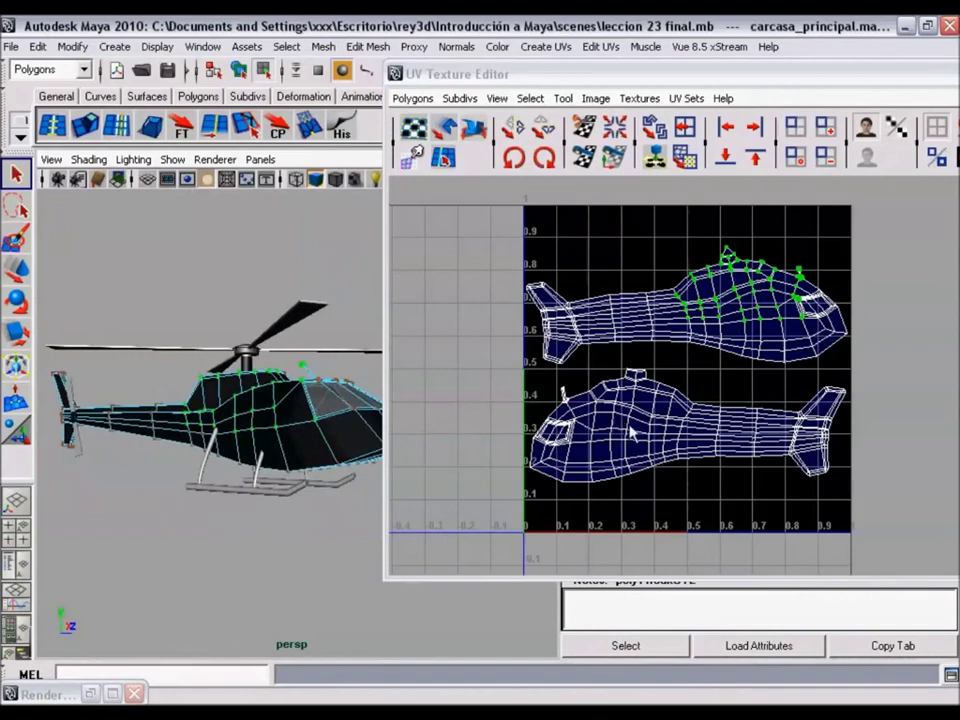
Step: Select full edge loops across the lower fuselage UV shell and orbit to see them on the model
left_click(670, 425)
right_click_drag(673, 418, 680, 421, "ctrl")
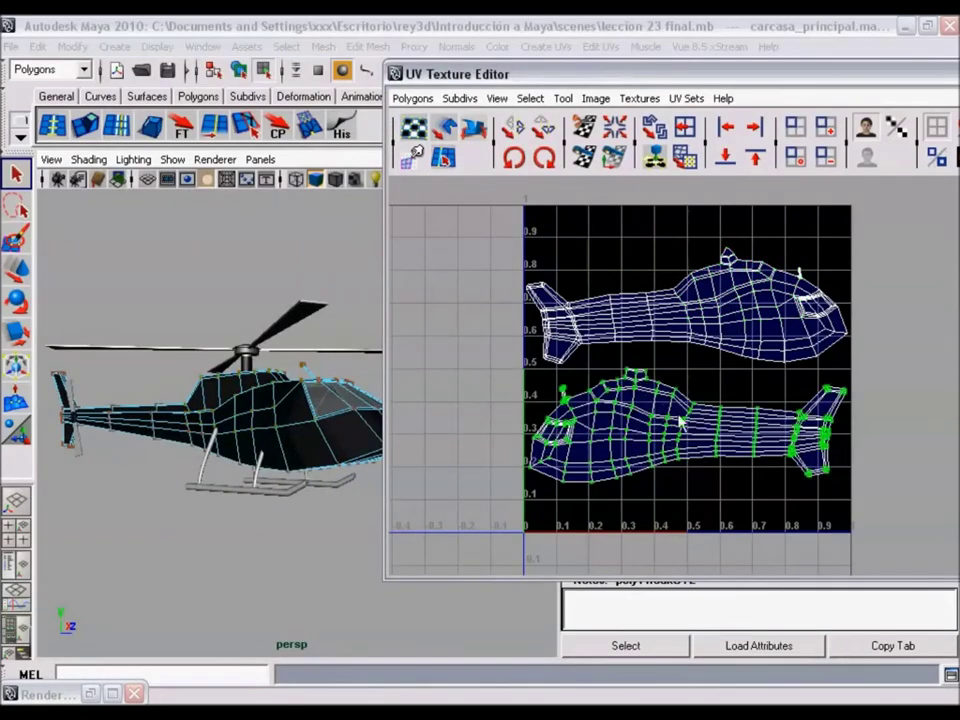
left_click_drag(240, 393, 316, 398, "alt")
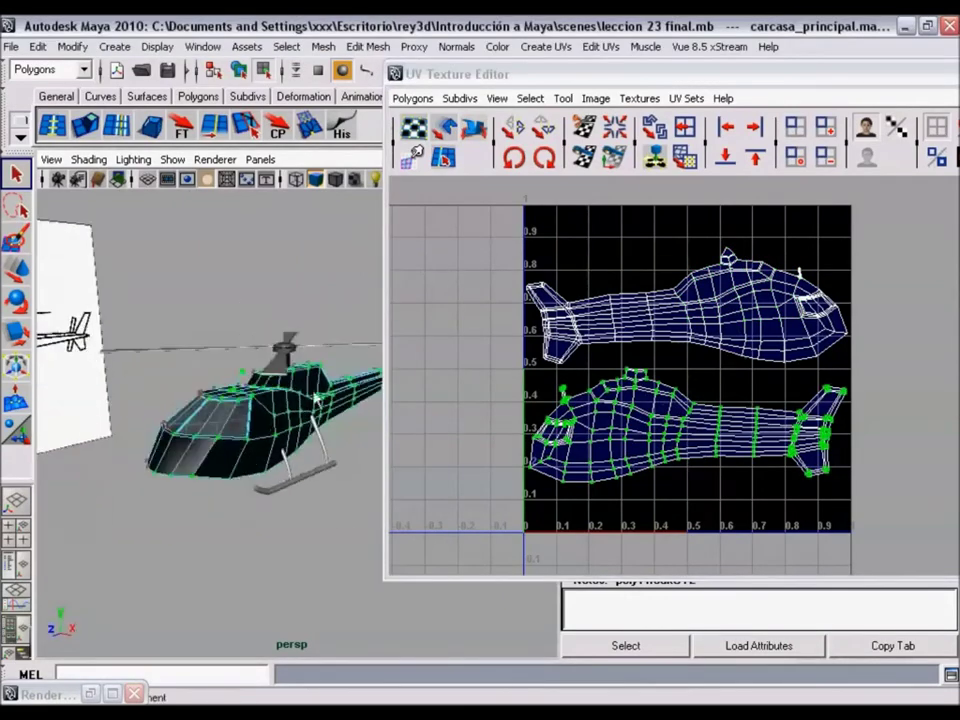
mouse_move(238, 425)
left_mouse_down("alt")
mouse_move(370, 402)
mouse_move(305, 403)
left_mouse_up("alt")
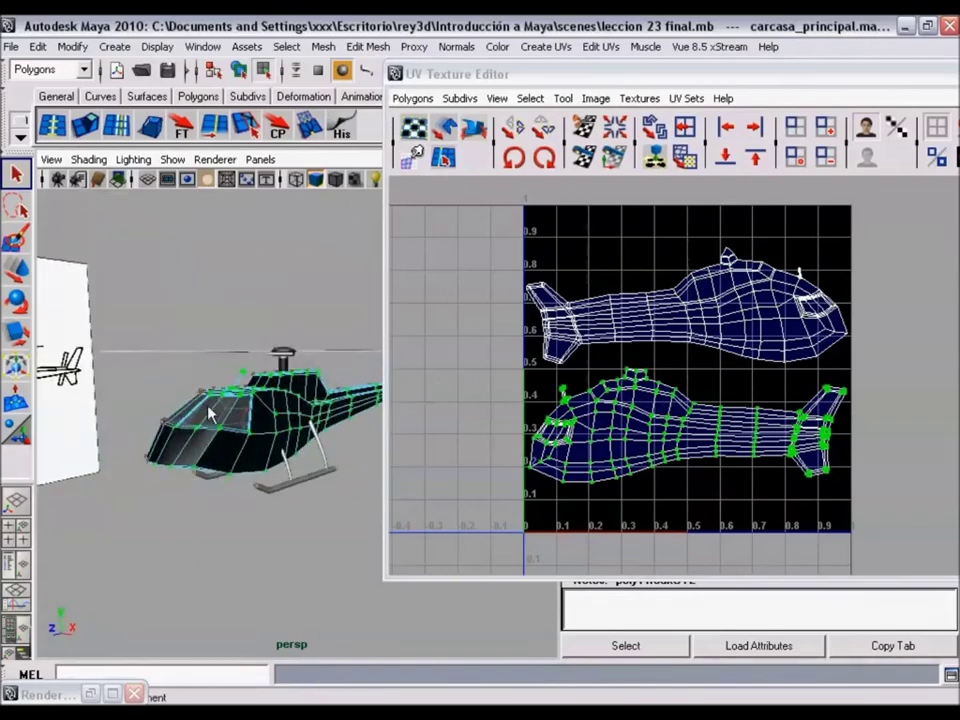
left_click_drag(272, 425, 64, 354, "alt")
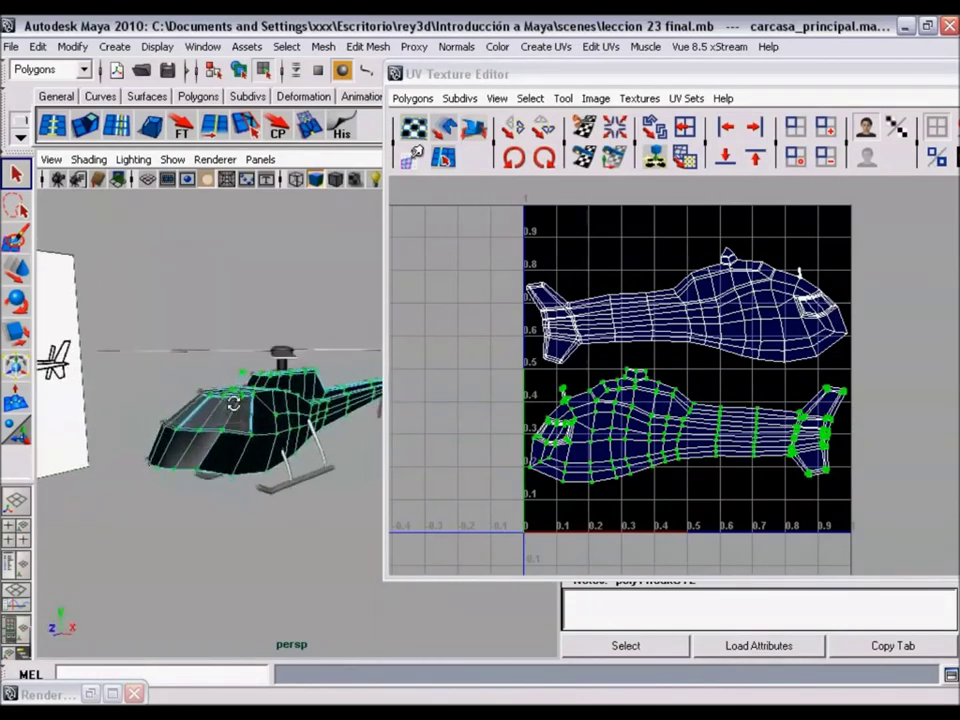
right_click(630, 400)
Step: Switch to UV selection and marquee-select four UVs near the lower shell's nose
left_click(635, 366)
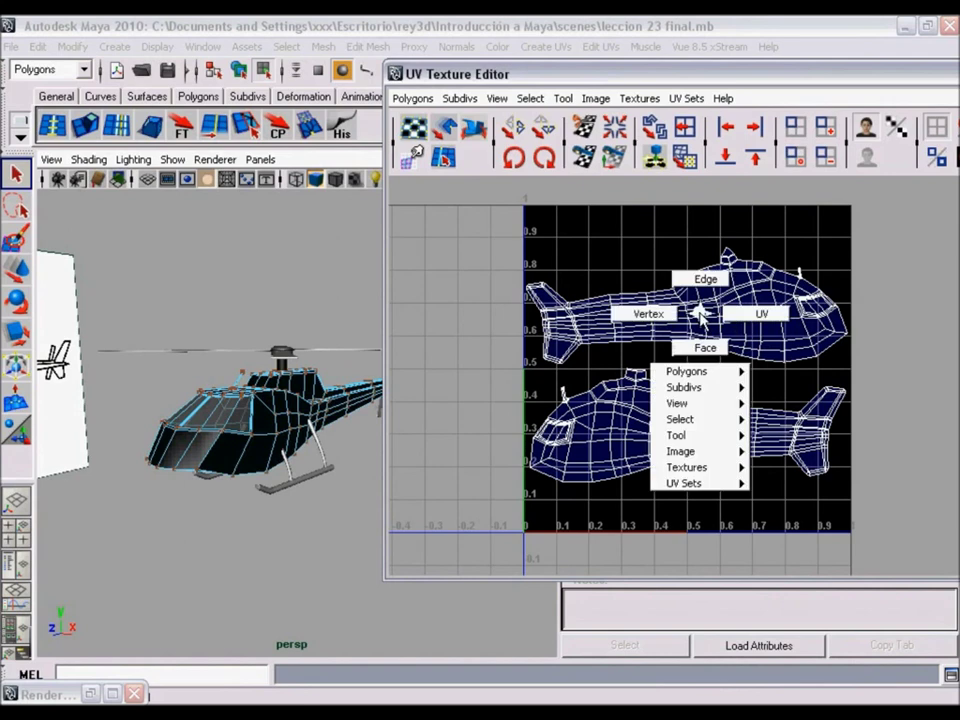
right_click_drag(705, 313, 758, 313)
right_click_drag(600, 450, 641, 449, "alt")
middle_click_drag(639, 449, 601, 441, "alt")
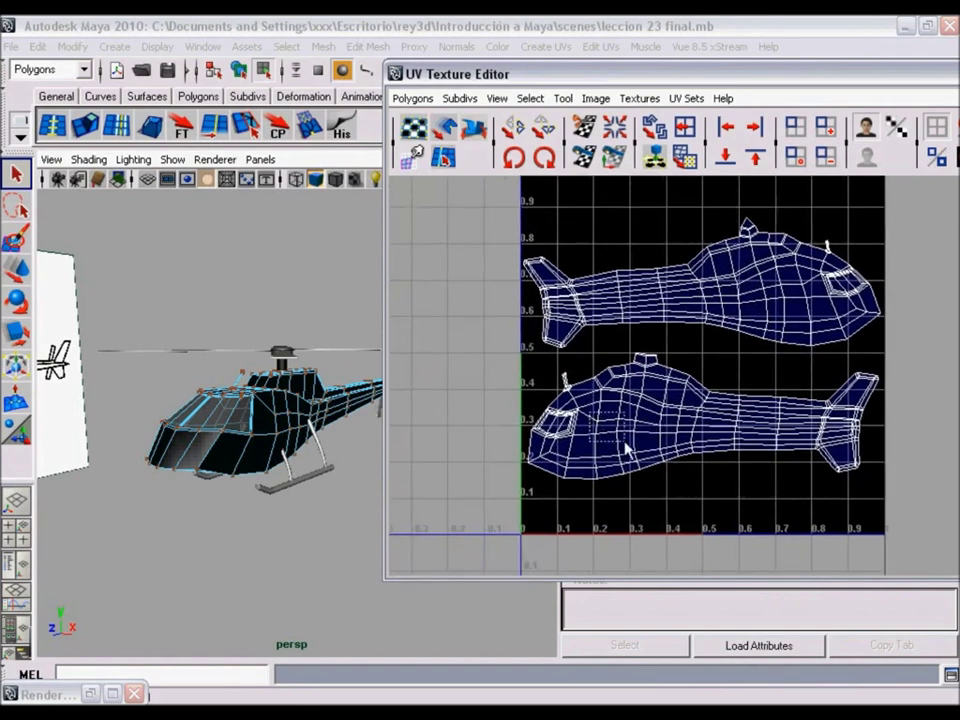
left_click_drag(593, 421, 624, 452)
right_click_drag(290, 440, 330, 443, "alt")
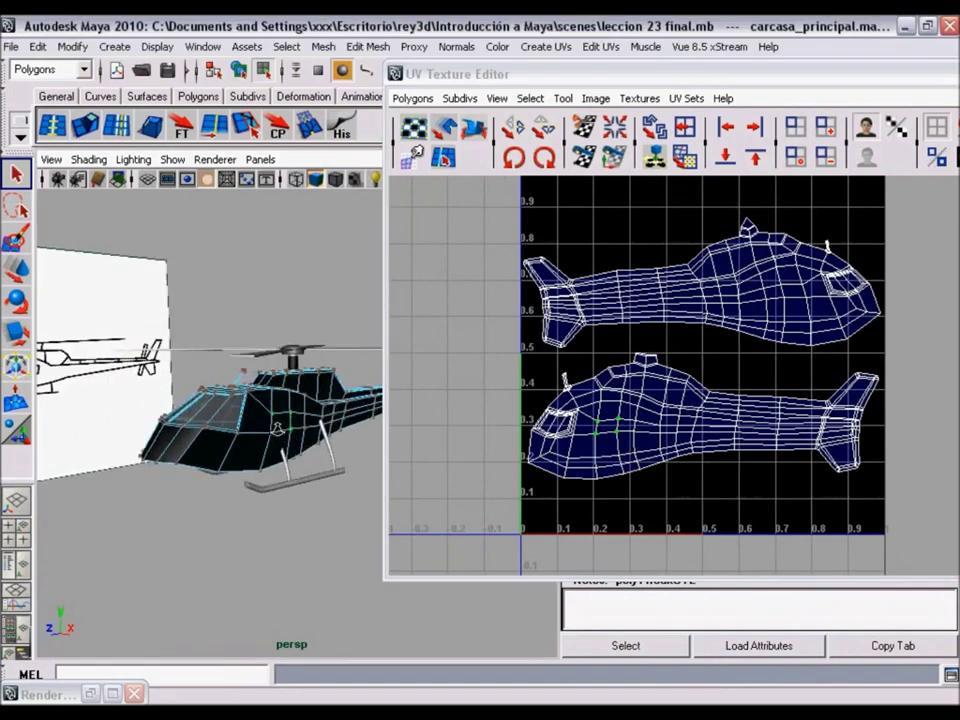
left_click_drag(330, 445, 266, 426, "alt")
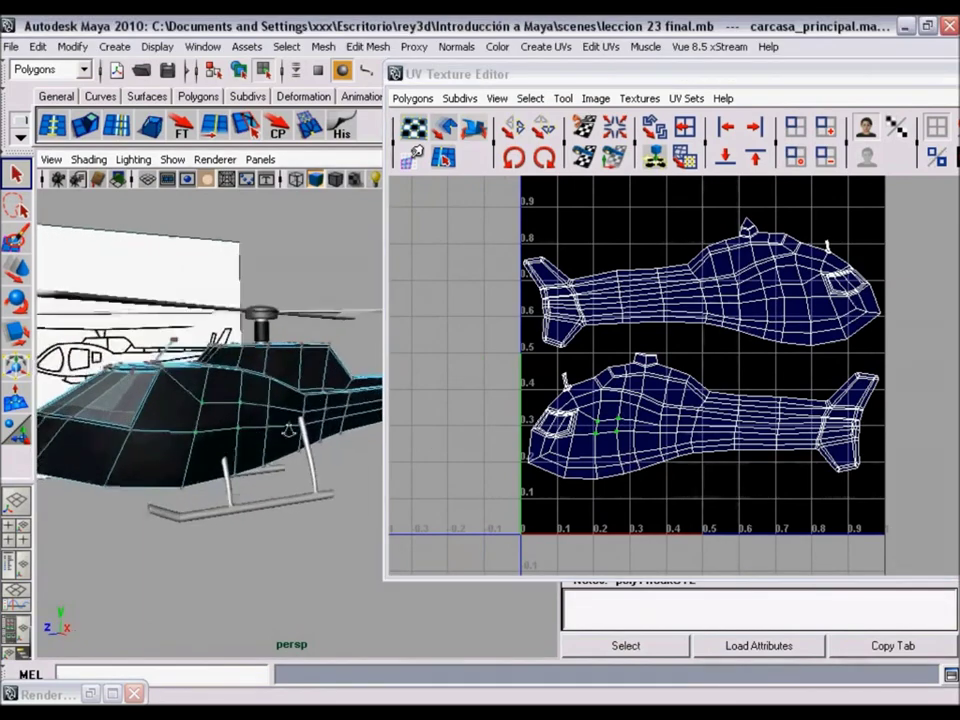
Step: Zoom and pan the UV layout to inspect the fuselage UVs up close
scroll(604, 437, "up", 2)
scroll(671, 411, "up", 1)
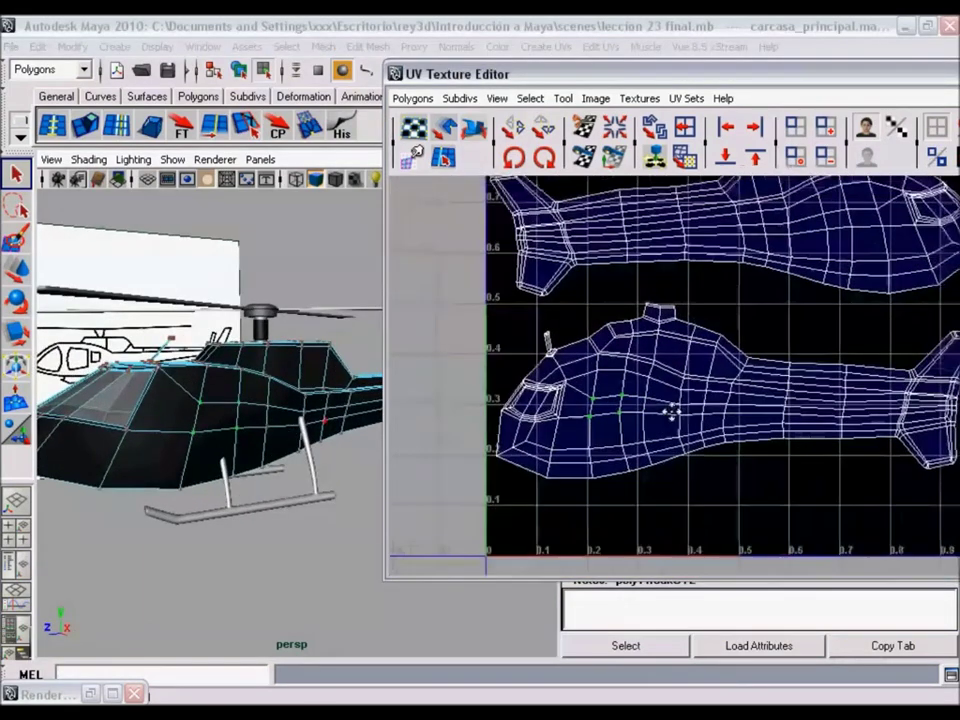
scroll(671, 411, "up", 1)
scroll(718, 450, "up", 1)
middle_click_drag(718, 450, 750, 458, "alt")
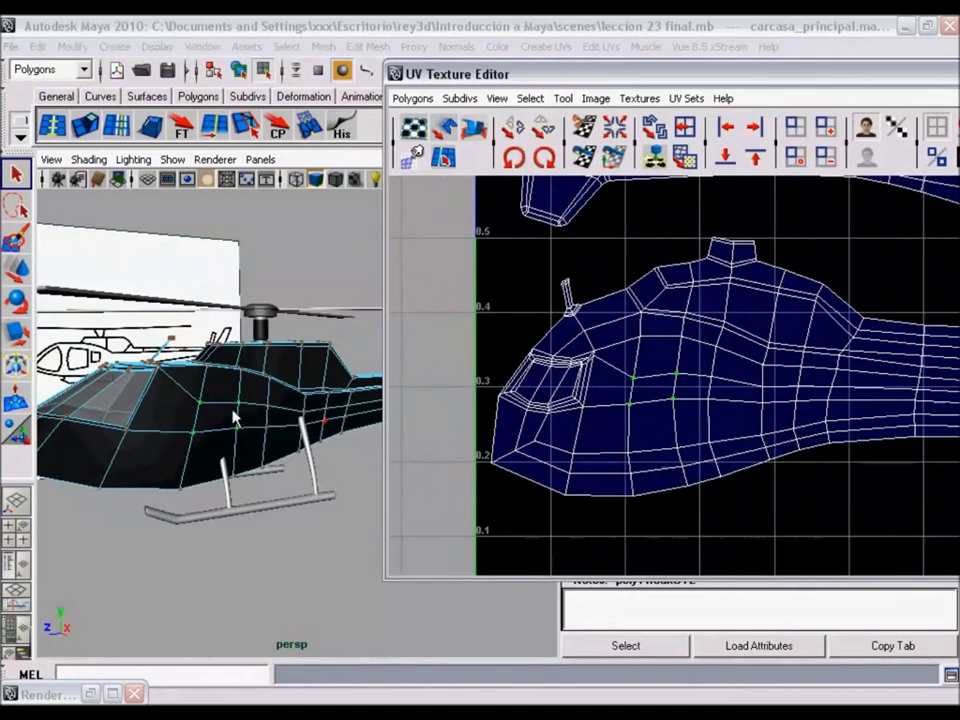
left_click_drag(221, 444, 242, 399, "alt")
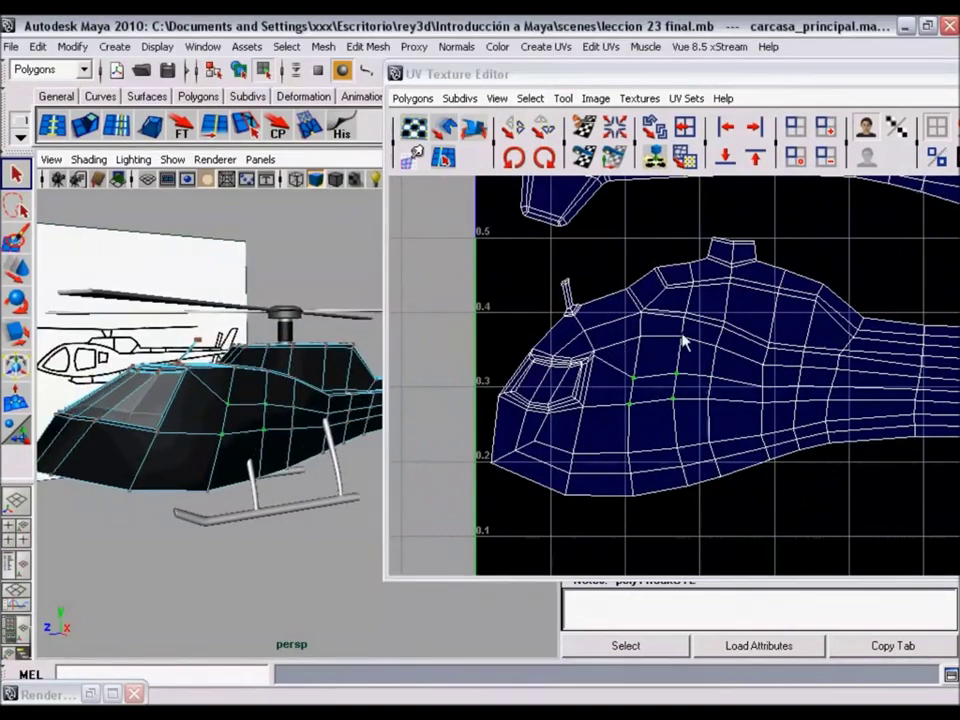
scroll(836, 379, "down", 3)
middle_click_drag(846, 428, 700, 433, "alt")
right_click_drag(700, 433, 776, 454, "alt")
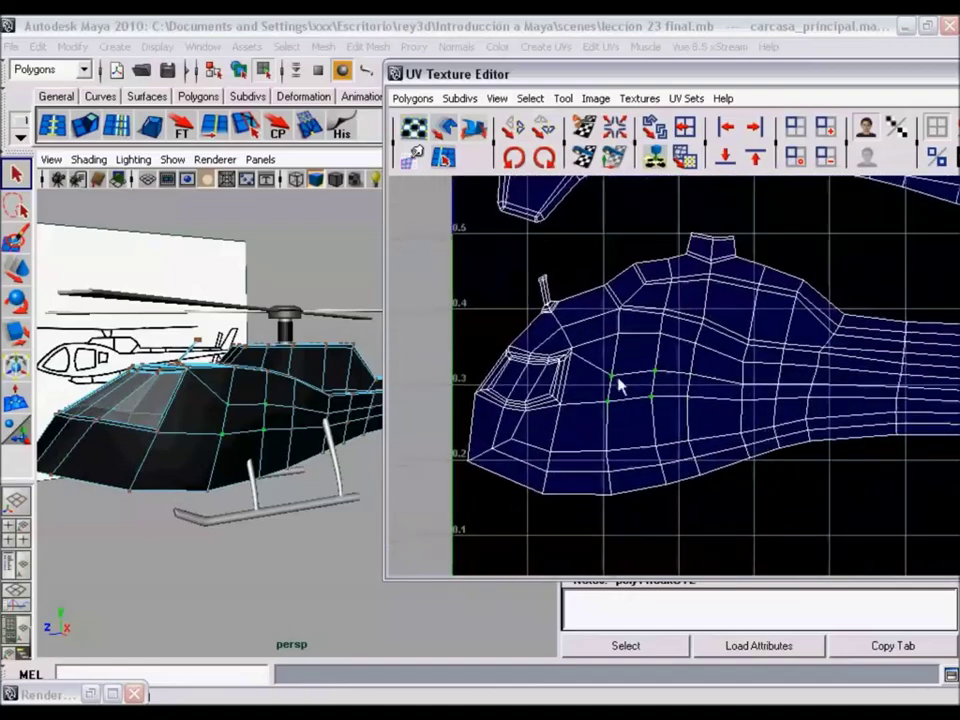
right_click_drag(579, 390, 709, 429, "alt")
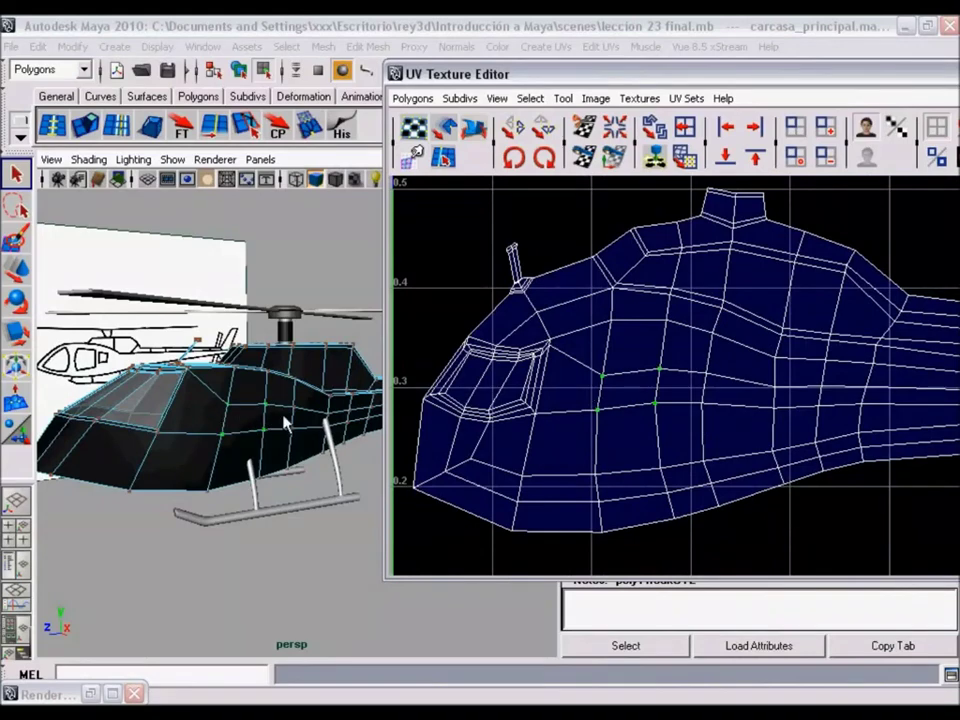
scroll(665, 420, "down", 2)
scroll(663, 417, "down", 2)
scroll(660, 414, "down", 2)
scroll(657, 410, "down", 2)
Step: Return the helicopter body to Object Mode from its marking menu
left_click_drag(279, 454, 283, 374, "alt")
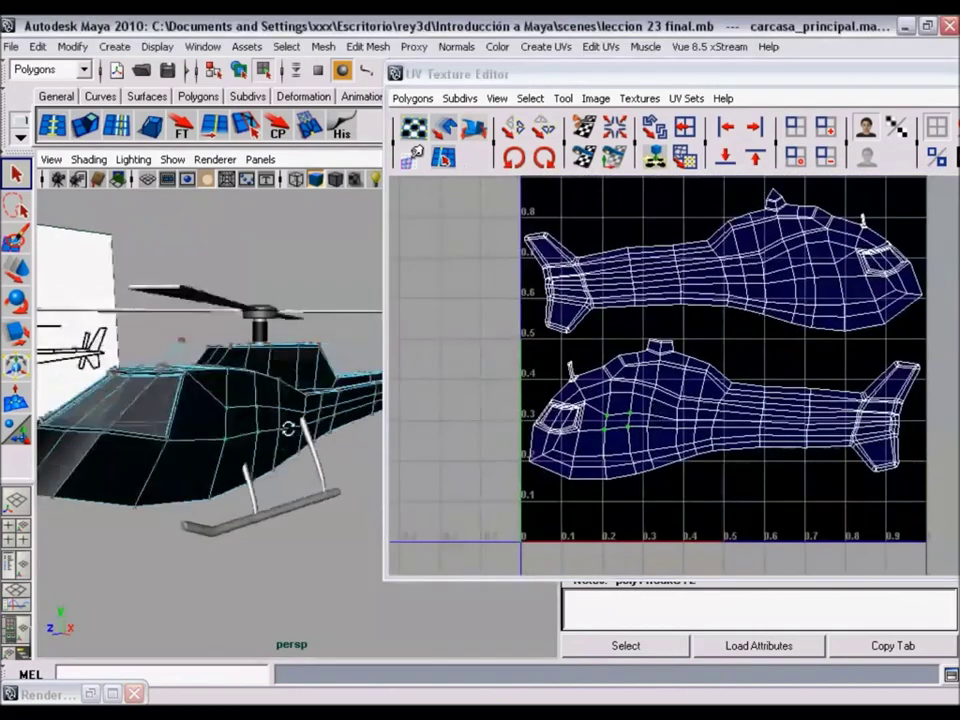
right_click(283, 374)
left_click(335, 351)
left_click(300, 395)
mouse_move(330, 452)
left_mouse_down("alt")
mouse_move(208, 446)
mouse_move(394, 437)
mouse_move(253, 439)
mouse_move(285, 422)
mouse_move(276, 441)
left_mouse_up("alt")
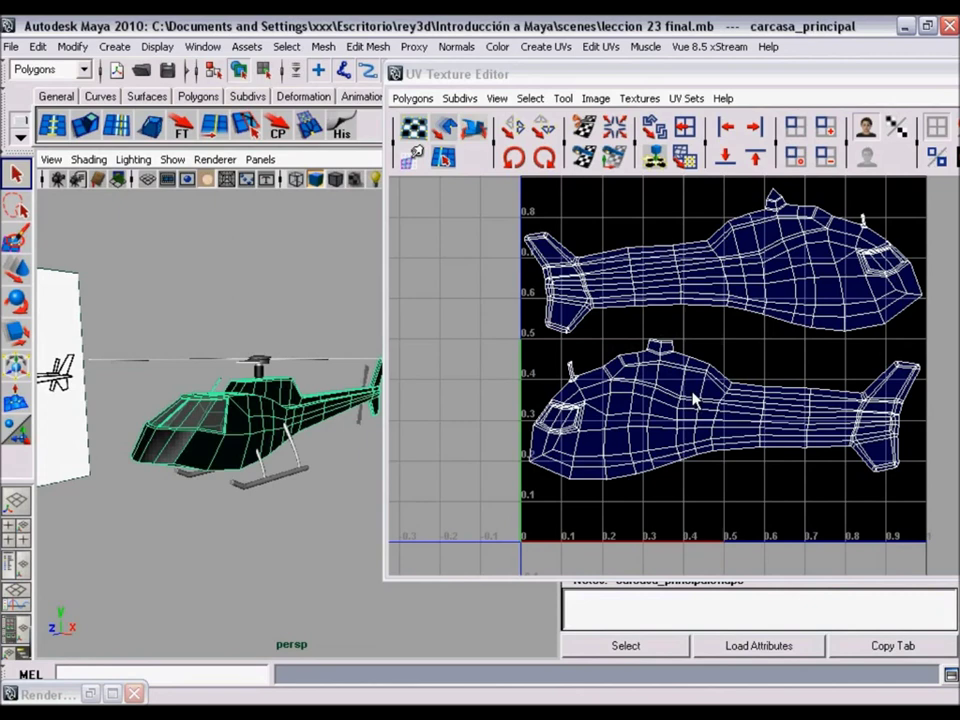
Step: Shift the UV Texture Editor to the left, then close it
left_click_drag(527, 74, 425, 74)
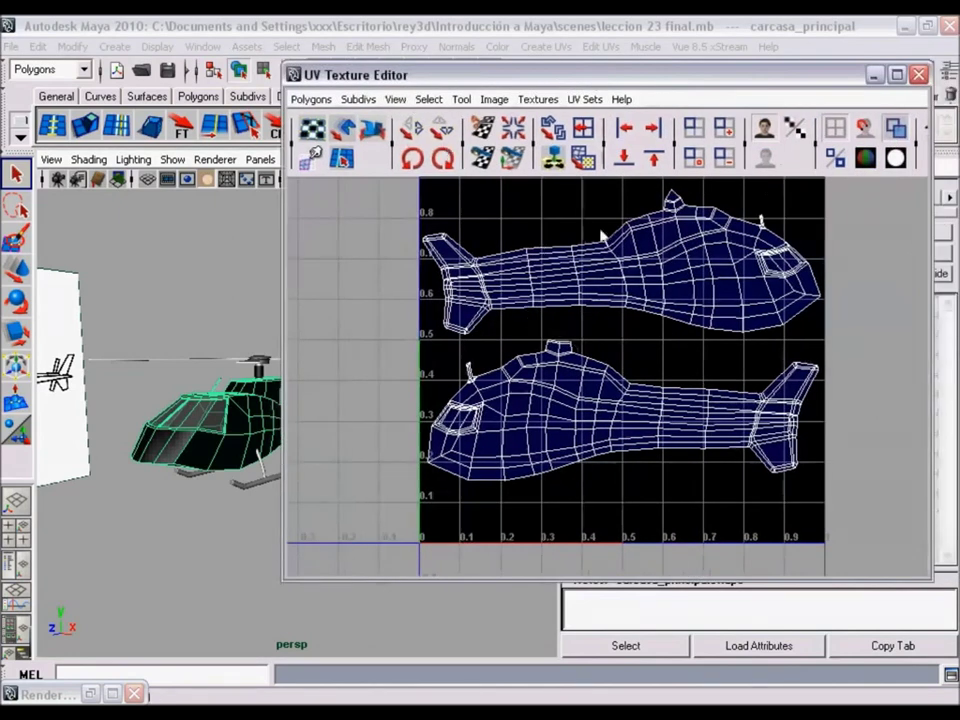
left_click_drag(613, 74, 578, 68)
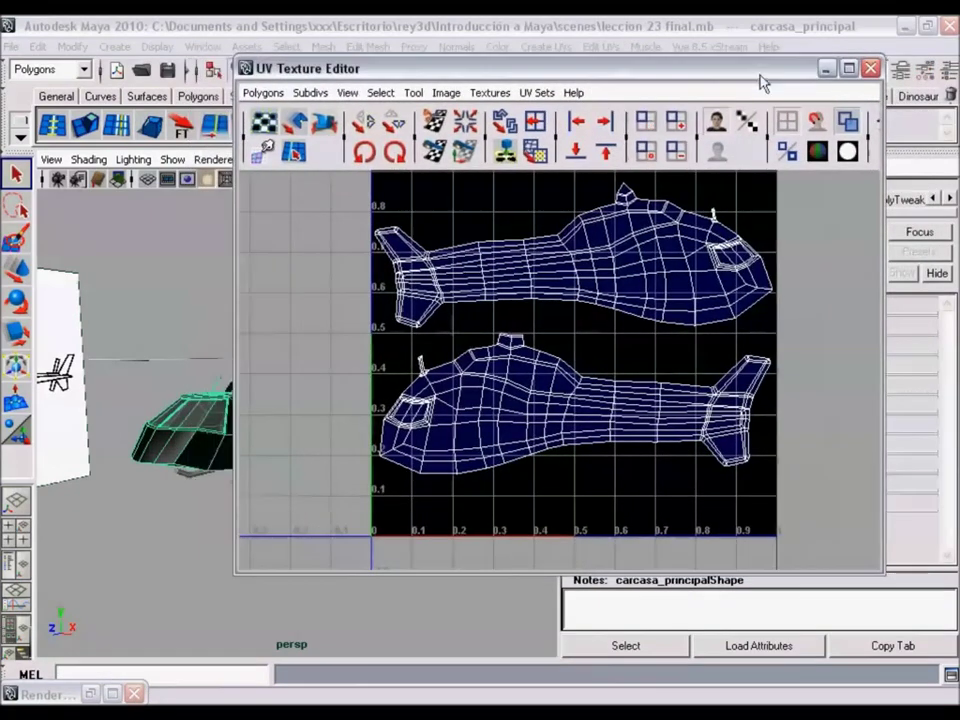
left_click(869, 70)
mouse_move(349, 461)
left_mouse_down("alt")
mouse_move(305, 497)
mouse_move(337, 461)
mouse_move(352, 468)
left_mouse_up("alt")
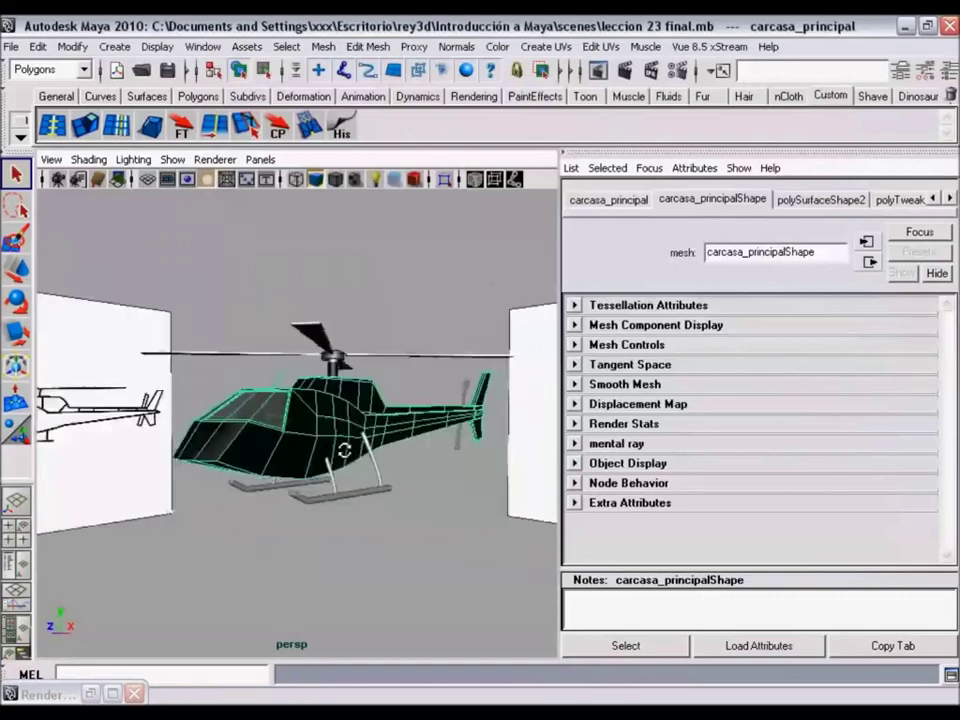
Step: Tumble the view to show both reference planes and bring up the body's marking menu
left_click_drag(352, 468, 278, 458, "alt")
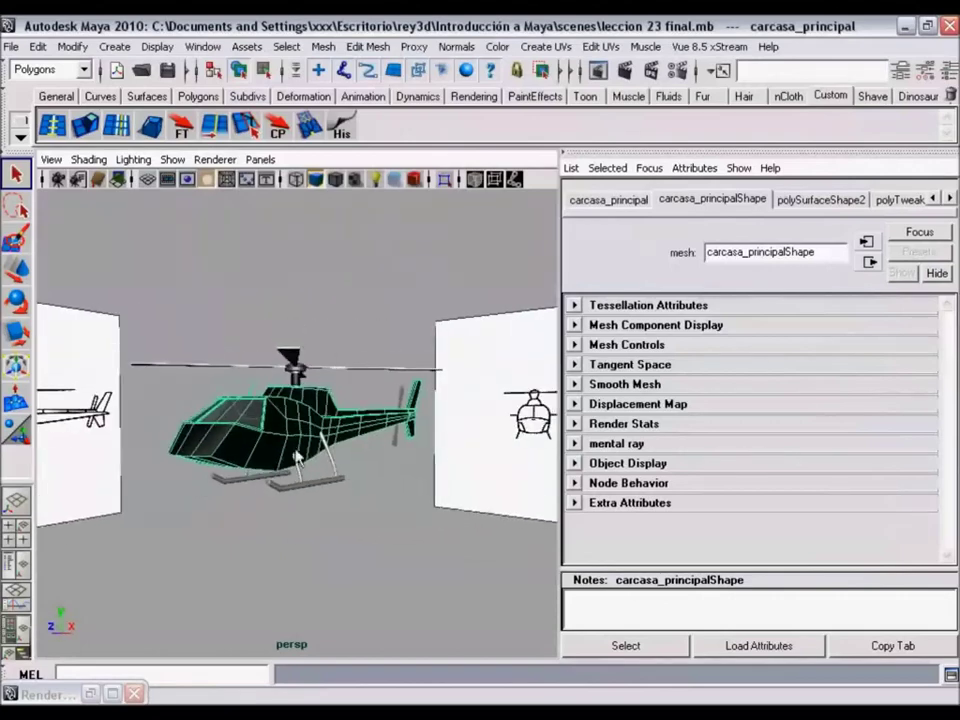
mouse_move(311, 484)
left_mouse_down("alt")
mouse_move(325, 443)
mouse_move(281, 446)
mouse_move(290, 440)
left_mouse_up("alt")
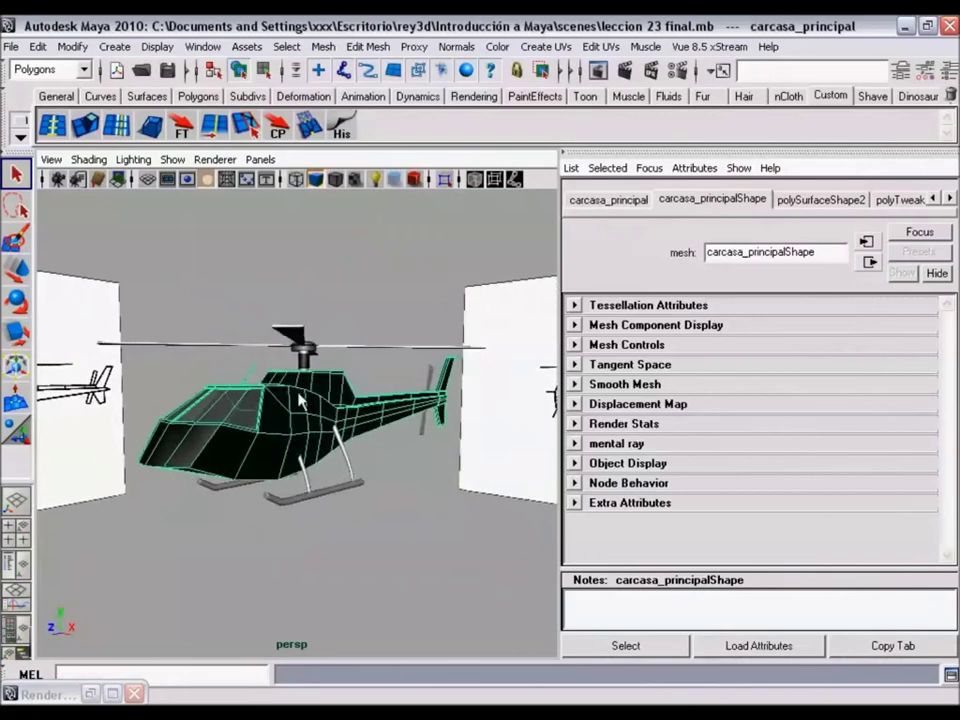
right_click(299, 374)
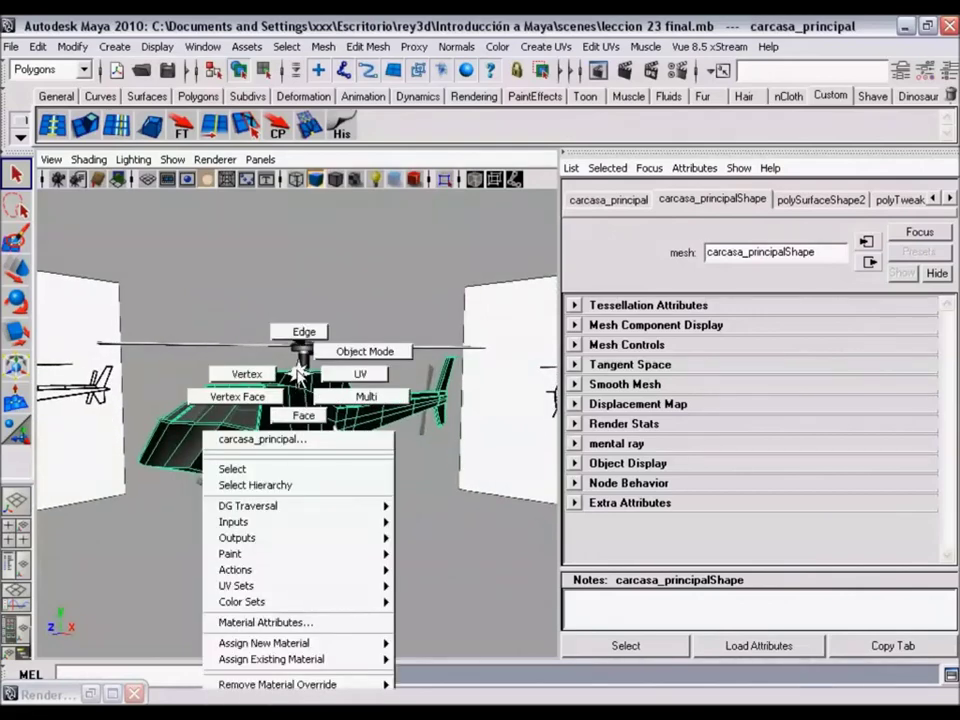
Step: Open the body's blinn6 material attributes and set its Color to dark grey with V 0.2
left_click(313, 623)
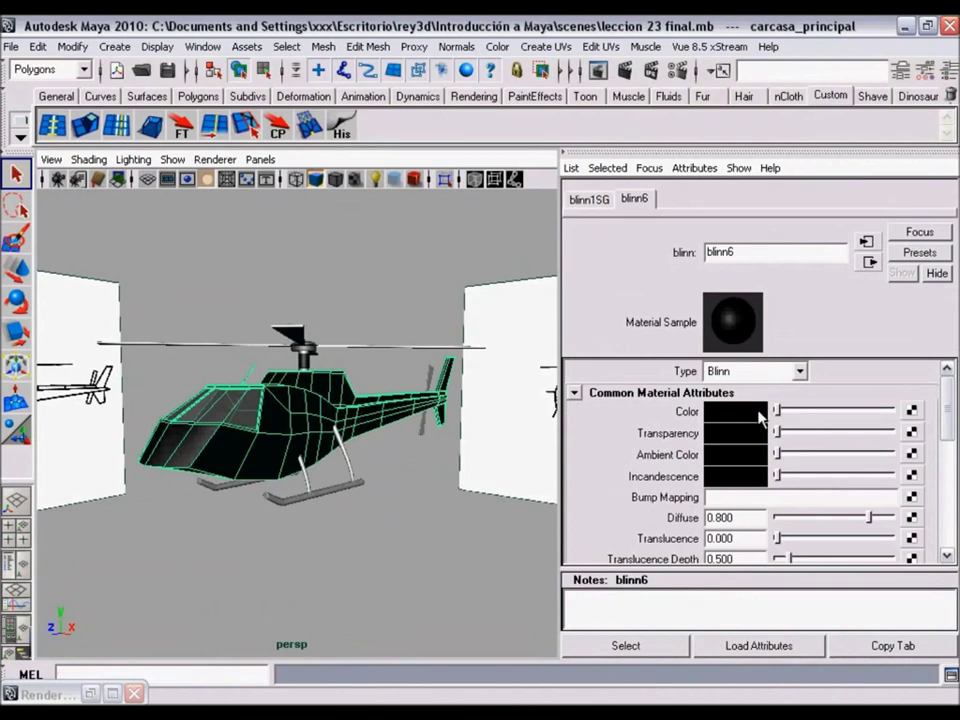
left_click(758, 414)
left_click(572, 181)
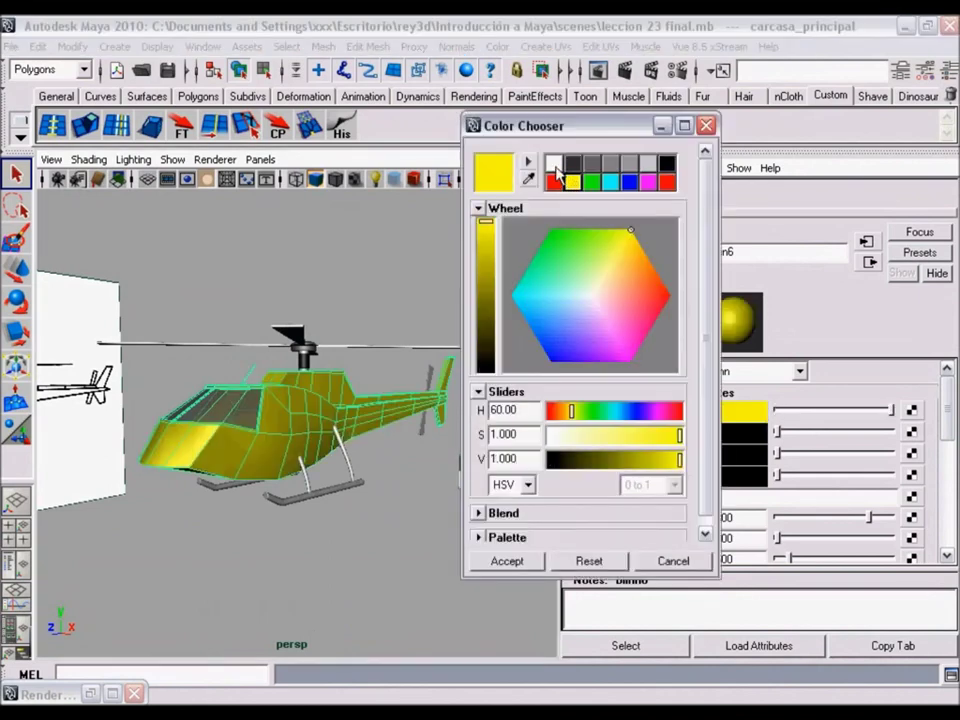
left_click(553, 163)
left_click(572, 163)
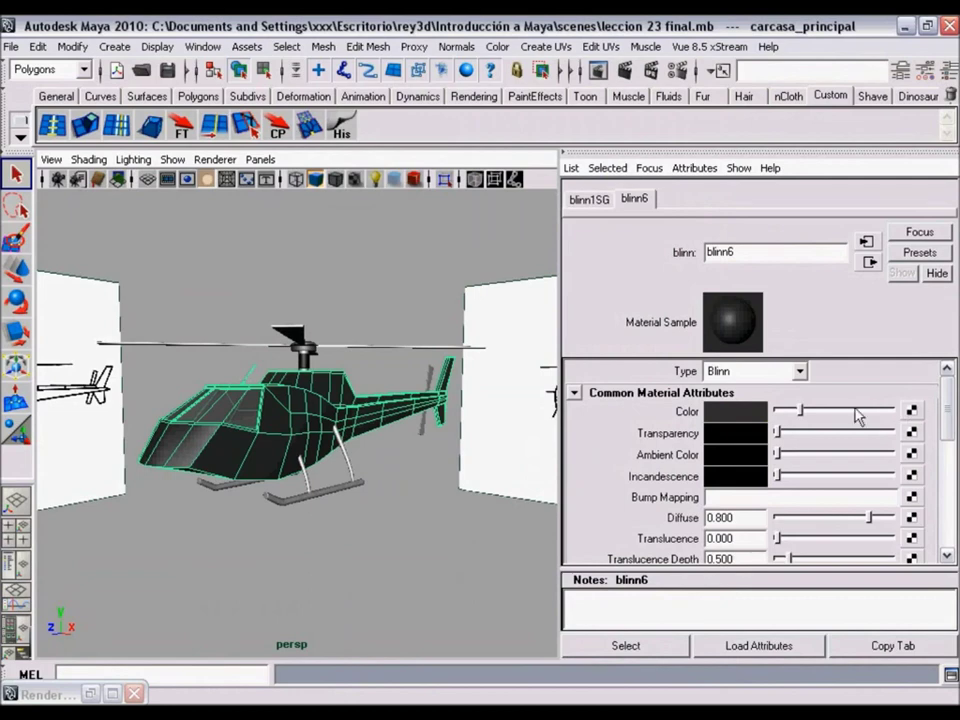
left_click(911, 411)
mouse_move(408, 23)
left_mouse_down()
mouse_move(493, 40)
mouse_move(533, 34)
left_mouse_up()
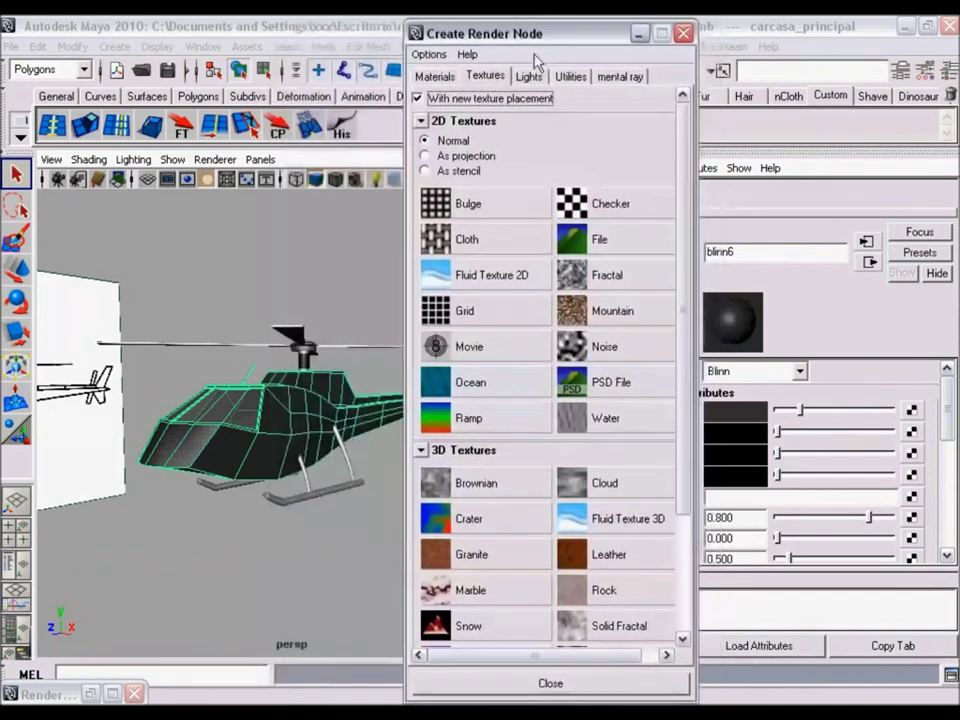
Step: Create a File texture node, file1, connected to blinn6's Color
mouse_move(681, 176)
left_mouse_down()
mouse_move(681, 326)
mouse_move(681, 165)
left_mouse_up()
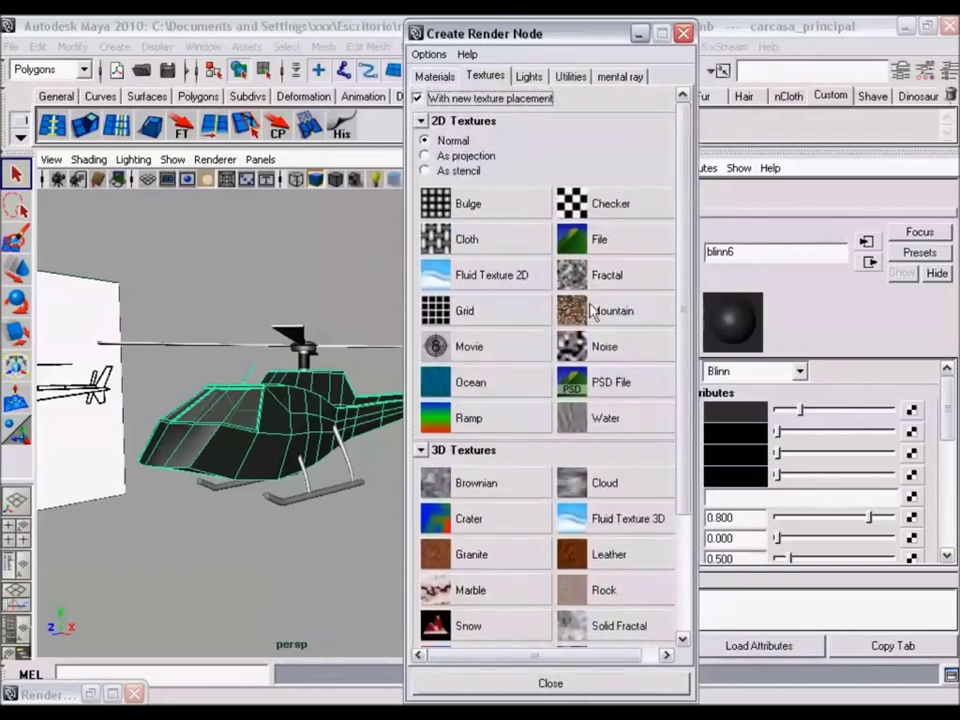
mouse_move(684, 238)
left_mouse_down()
mouse_move(683, 330)
mouse_move(685, 236)
mouse_move(681, 272)
mouse_move(683, 248)
left_mouse_up()
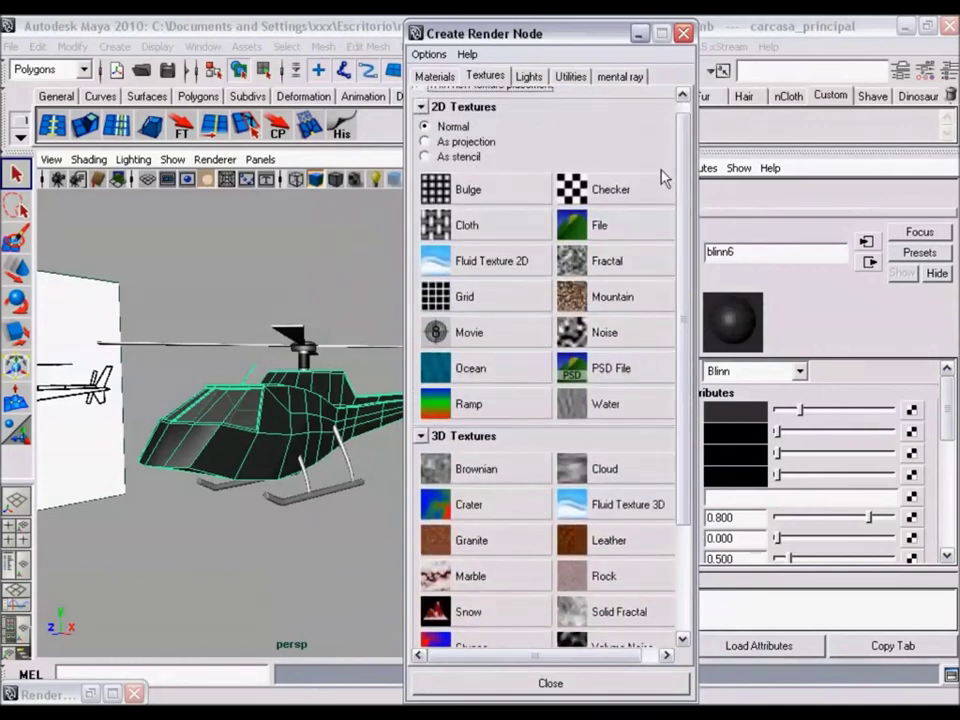
scroll(684, 175, "down", 2)
left_click_drag(684, 184, 684, 162)
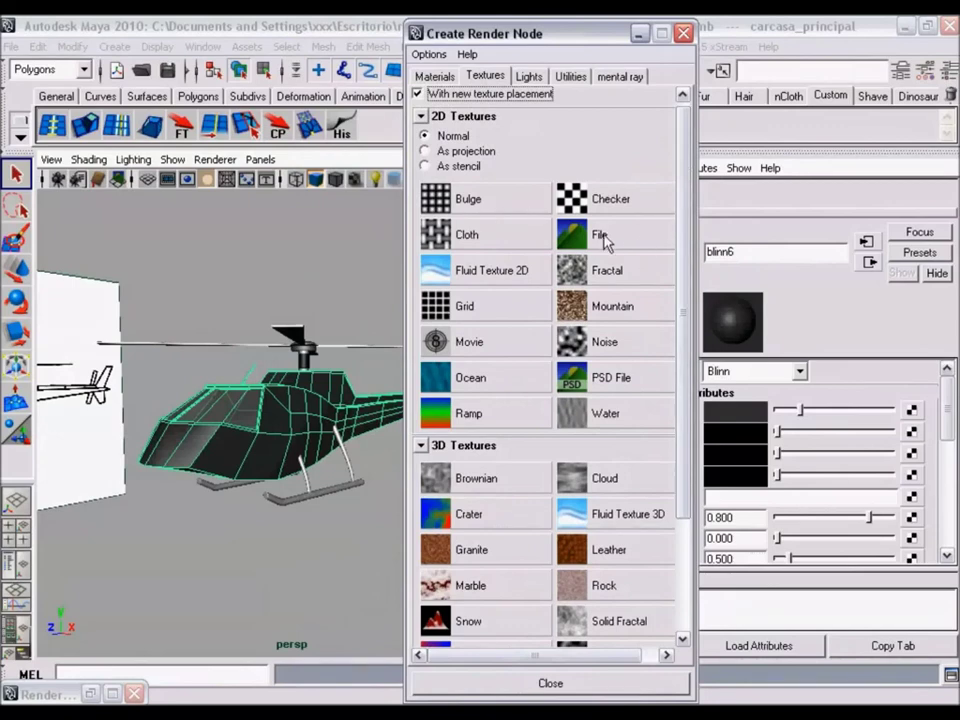
left_click(600, 236)
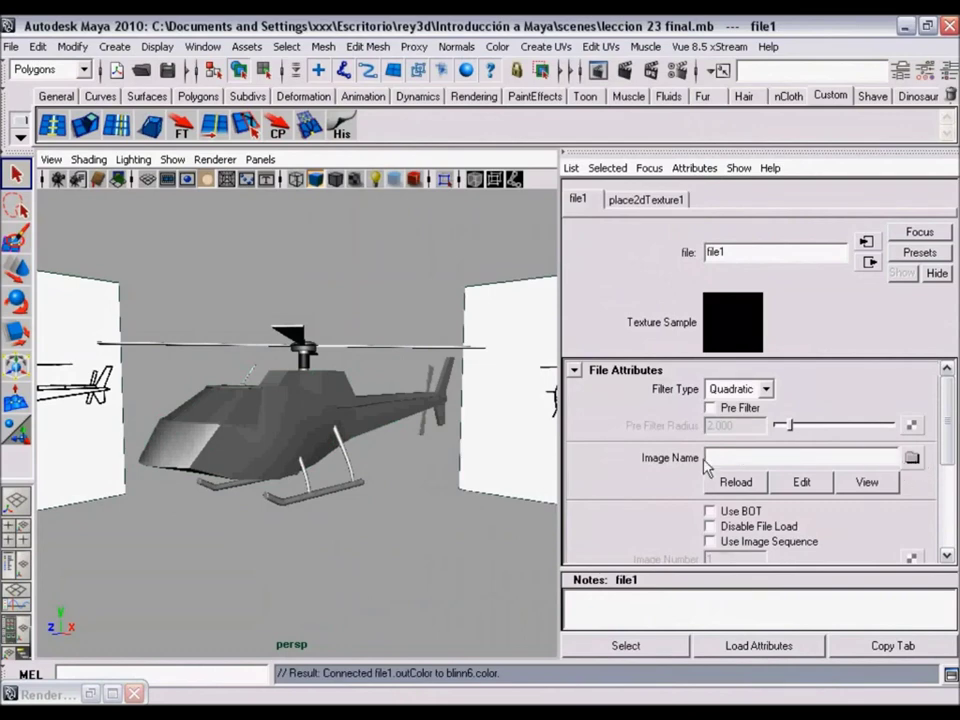
left_click(913, 458)
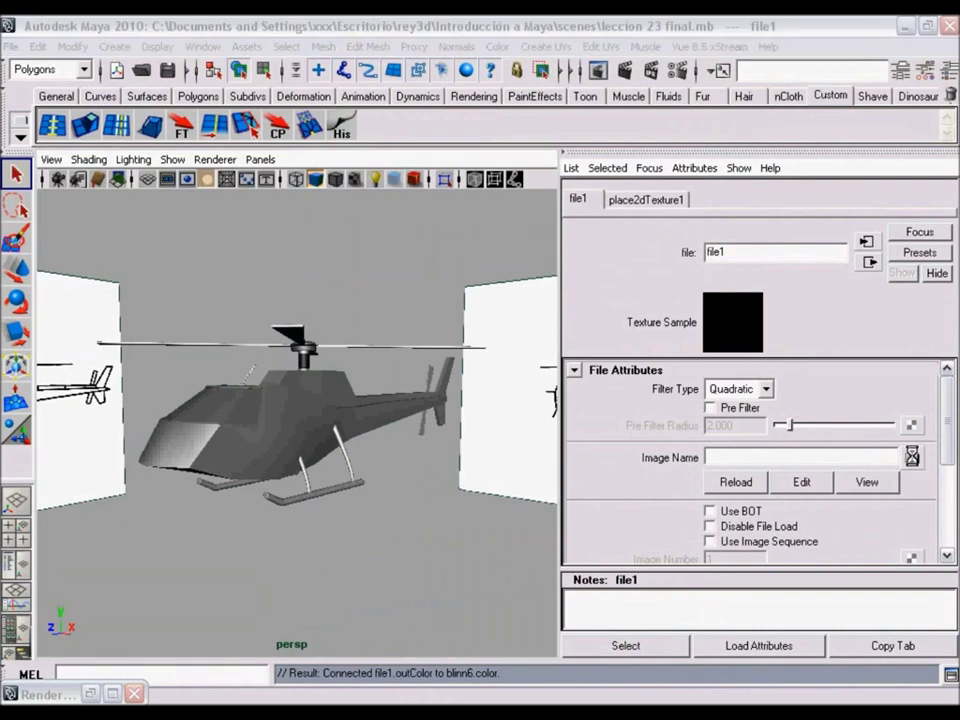
Step: Load the 'helicoptero textura' image from the Desktop as file1's Image Name
left_click_drag(508, 130, 541, 114)
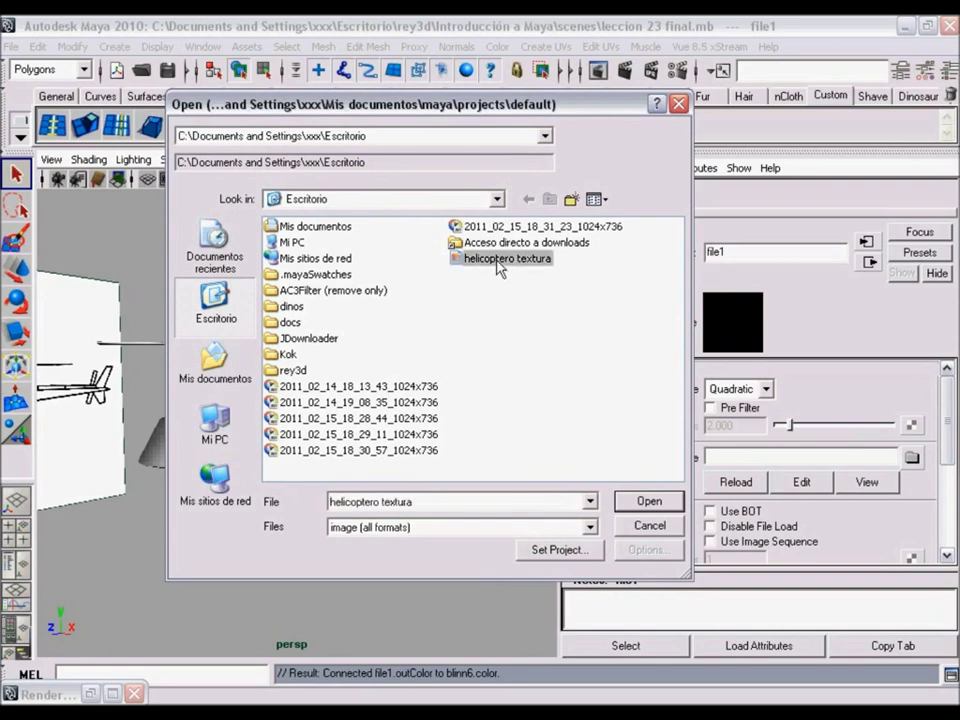
left_click(645, 502)
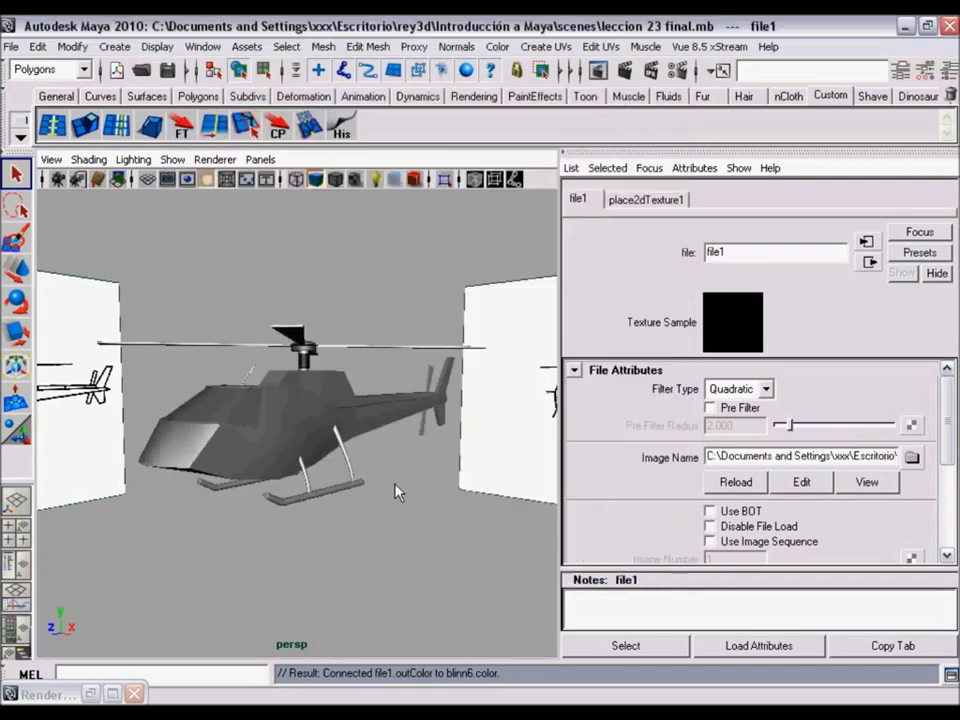
mouse_move(359, 458)
left_mouse_down("alt")
mouse_move(453, 456)
mouse_move(340, 456)
mouse_move(343, 467)
left_mouse_up("alt")
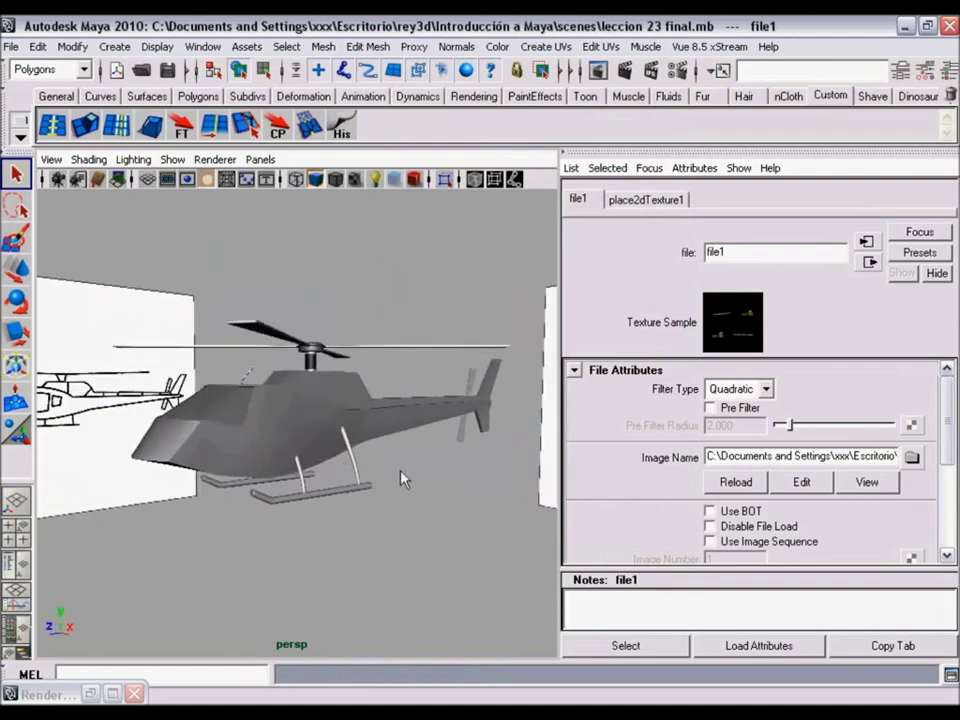
Step: Compare wireframe, smooth shaded and textured display of the helicopter, ending on the REY3D texture
key("4")
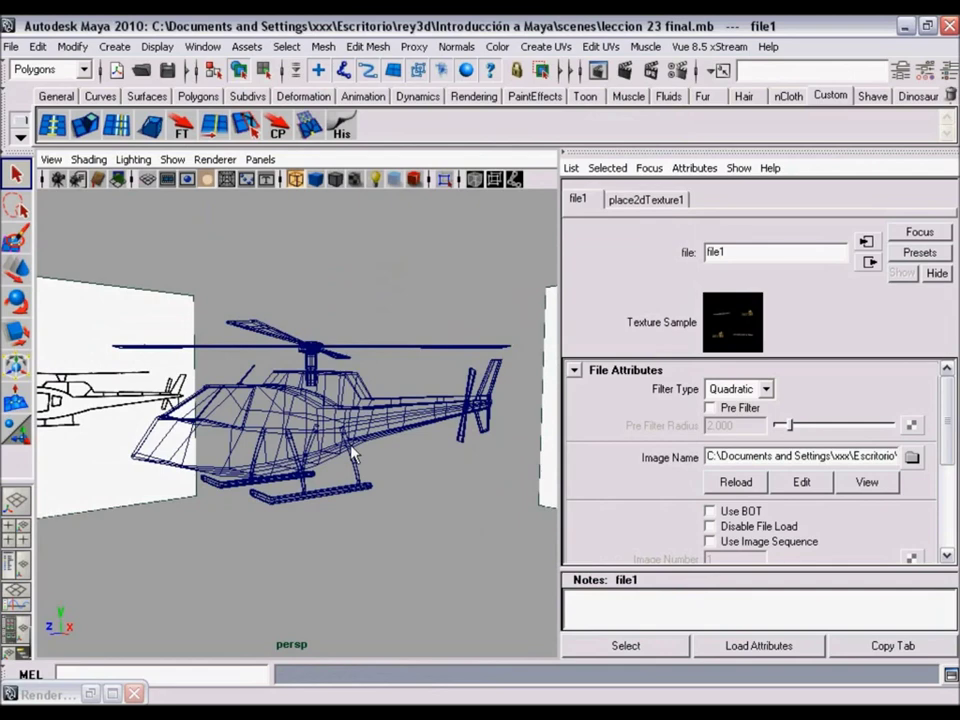
key("5")
left_click_drag(352, 450, 336, 441, "alt")
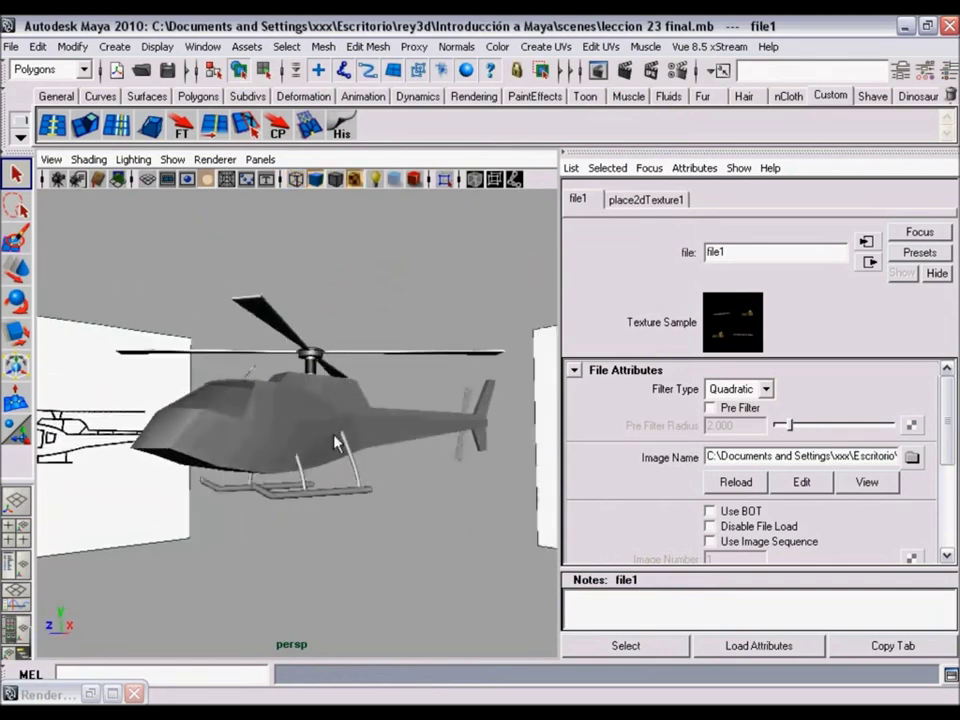
key("6")
mouse_move(337, 443)
left_mouse_down("alt")
mouse_move(405, 449)
mouse_move(366, 458)
left_mouse_up("alt")
key("4")
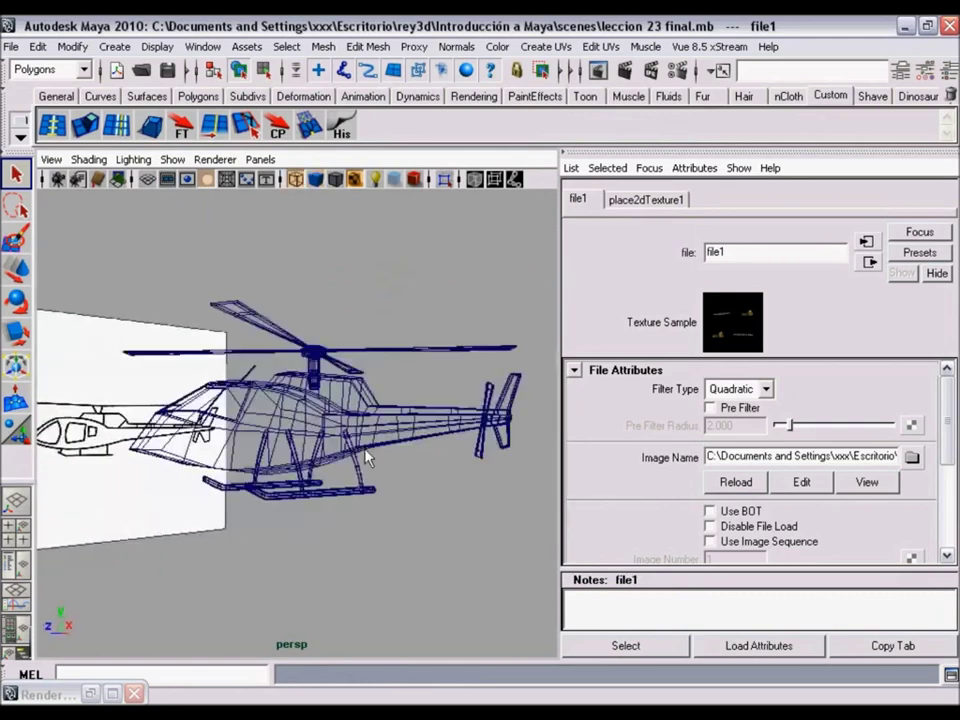
mouse_move(366, 458)
left_mouse_down("alt")
mouse_move(386, 450)
mouse_move(315, 441)
mouse_move(308, 422)
mouse_move(300, 440)
left_mouse_up("alt")
key("5")
key("6")
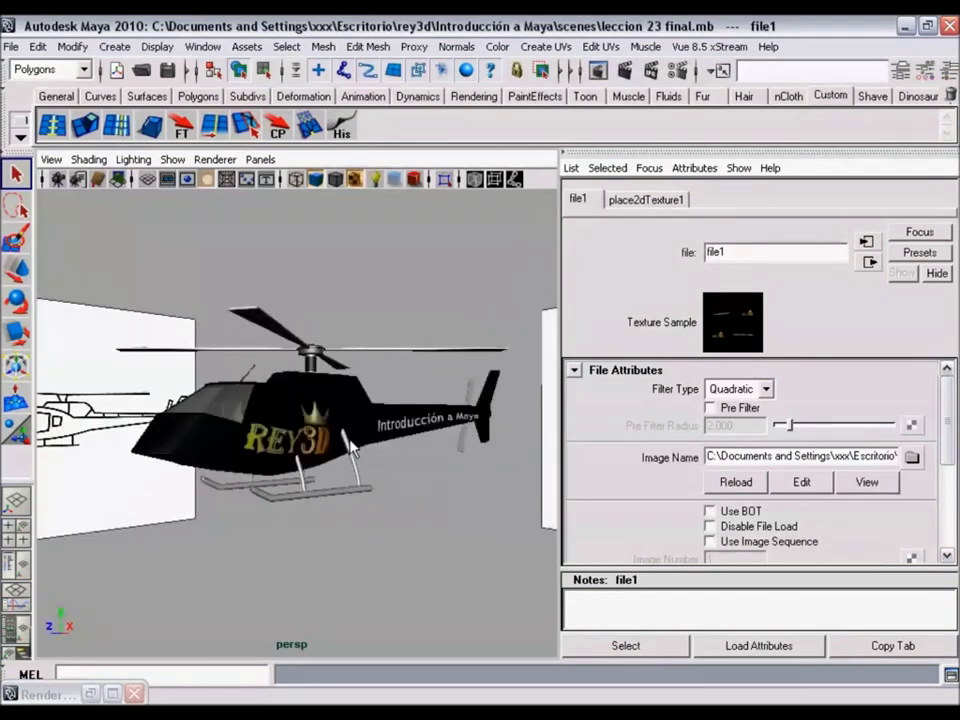
left_click_drag(350, 447, 391, 428, "alt")
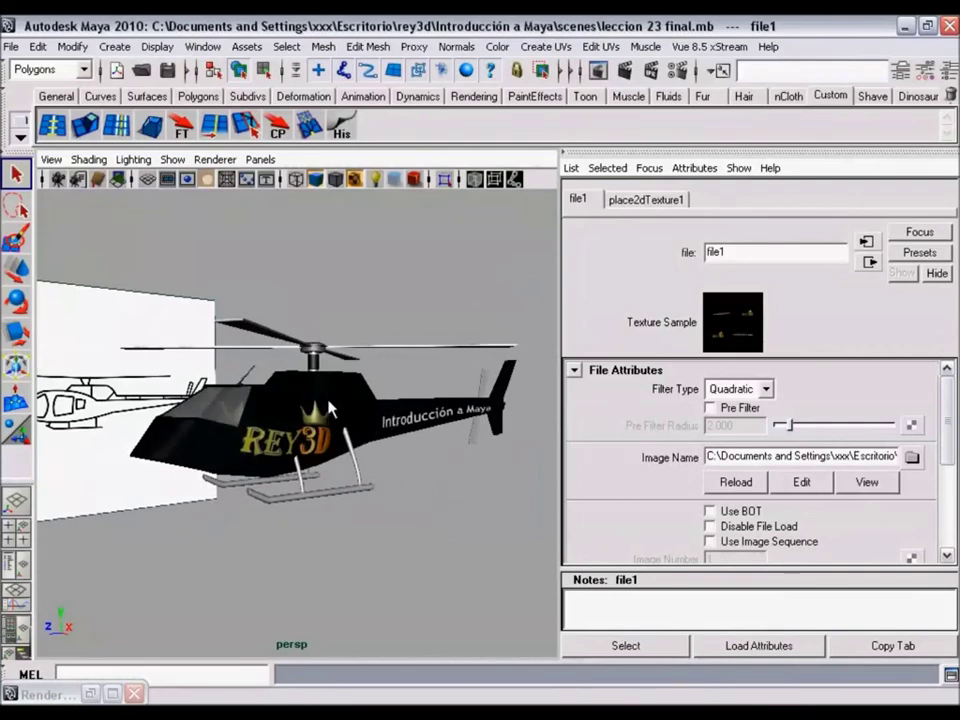
Step: Give the helicopter body a smooth mesh preview and orbit around it from several angles
left_click(345, 450)
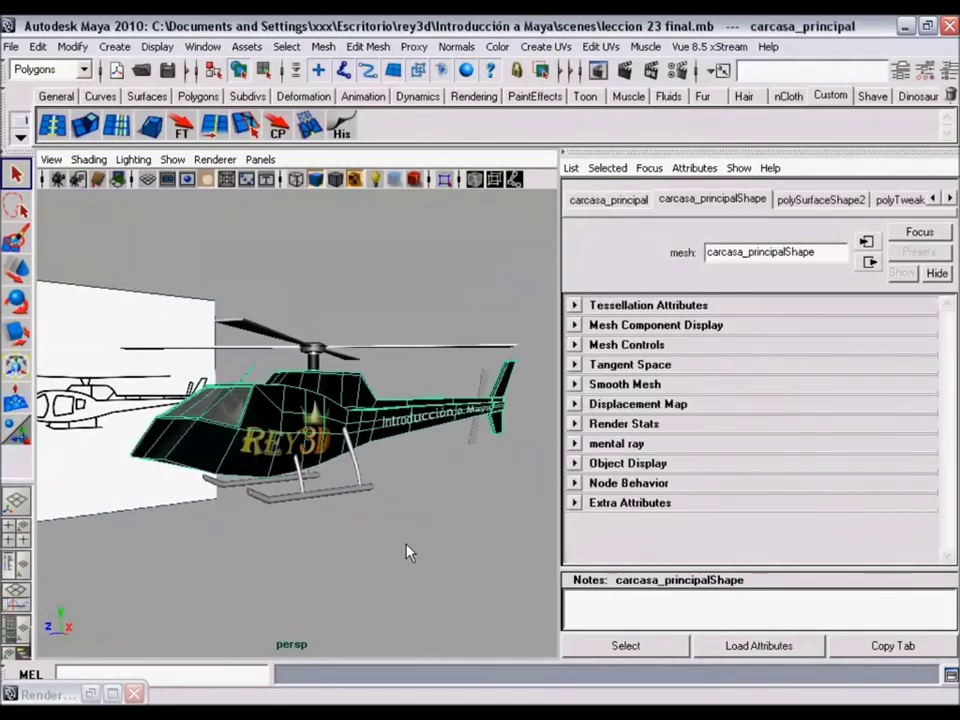
key("3")
left_click(371, 296)
mouse_move(240, 500)
left_mouse_down("alt")
mouse_move(476, 489)
mouse_move(414, 482)
mouse_move(325, 452)
mouse_move(400, 460)
mouse_move(467, 471)
mouse_move(407, 477)
mouse_move(220, 459)
left_mouse_up("alt")
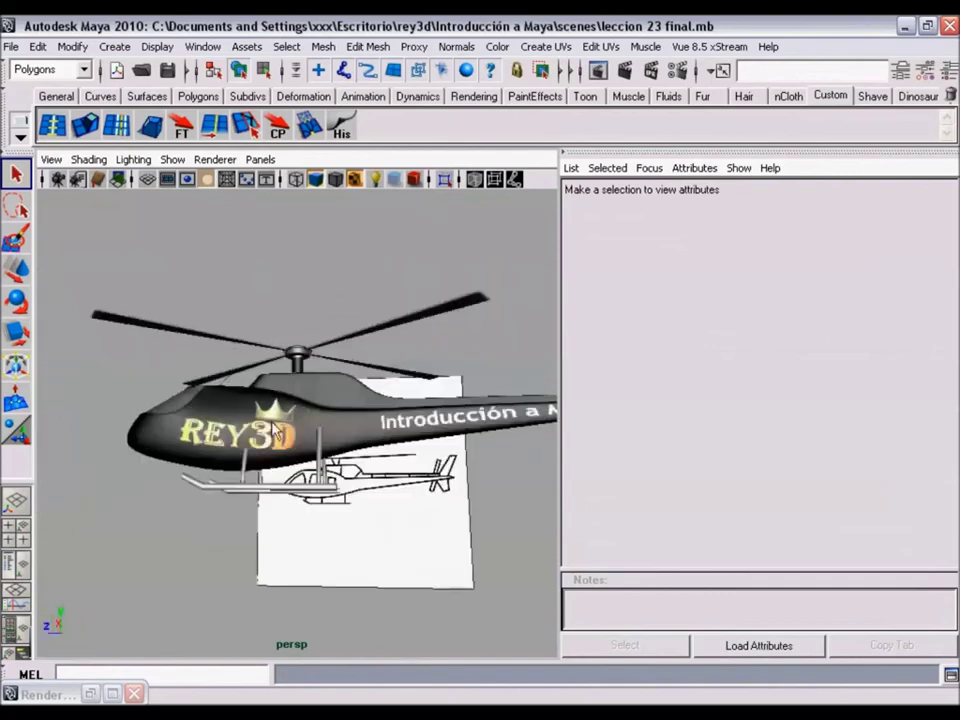
mouse_move(191, 327)
left_mouse_down("alt")
mouse_move(169, 346)
mouse_move(330, 420)
mouse_move(485, 461)
mouse_move(246, 476)
mouse_move(150, 470)
left_mouse_up("alt")
mouse_move(265, 453)
left_mouse_down("alt")
mouse_move(330, 455)
mouse_move(250, 455)
mouse_move(435, 459)
mouse_move(332, 467)
left_mouse_up("alt")
middle_click_drag(332, 467, 327, 504, "alt")
mouse_move(327, 504)
left_mouse_down("alt")
mouse_move(229, 466)
mouse_move(313, 492)
mouse_move(418, 461)
mouse_move(332, 463)
left_mouse_up("alt")
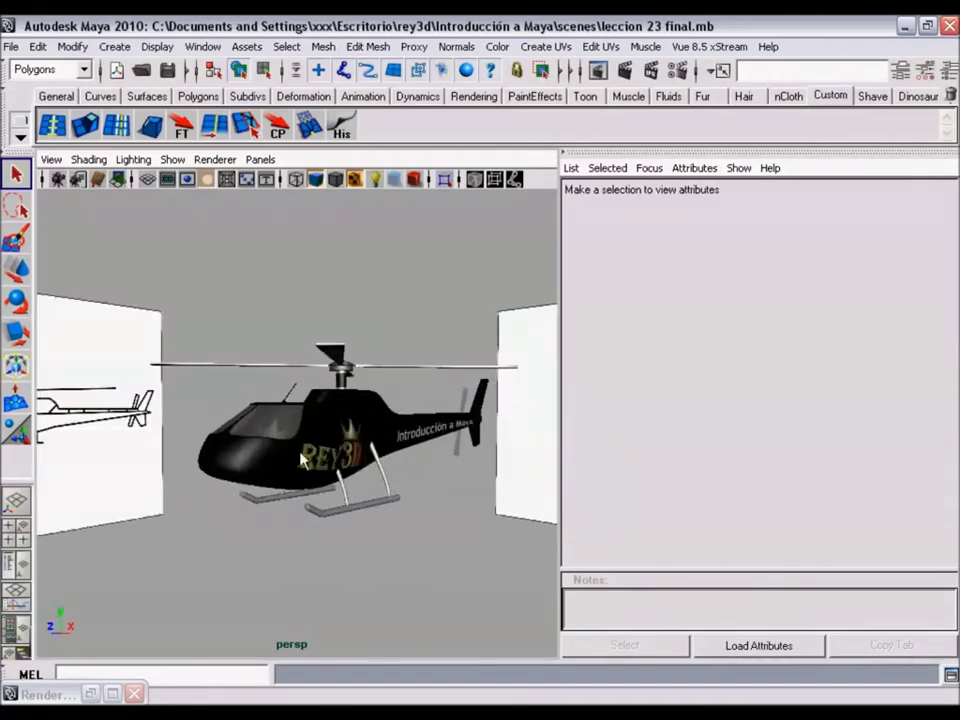
left_click(303, 459)
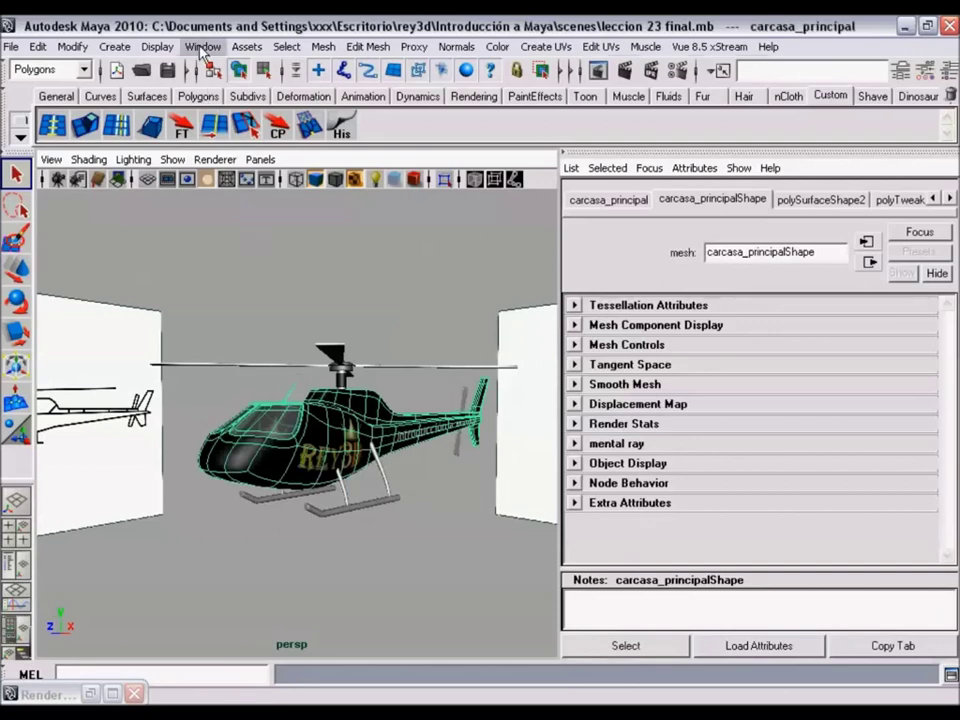
left_click(203, 47)
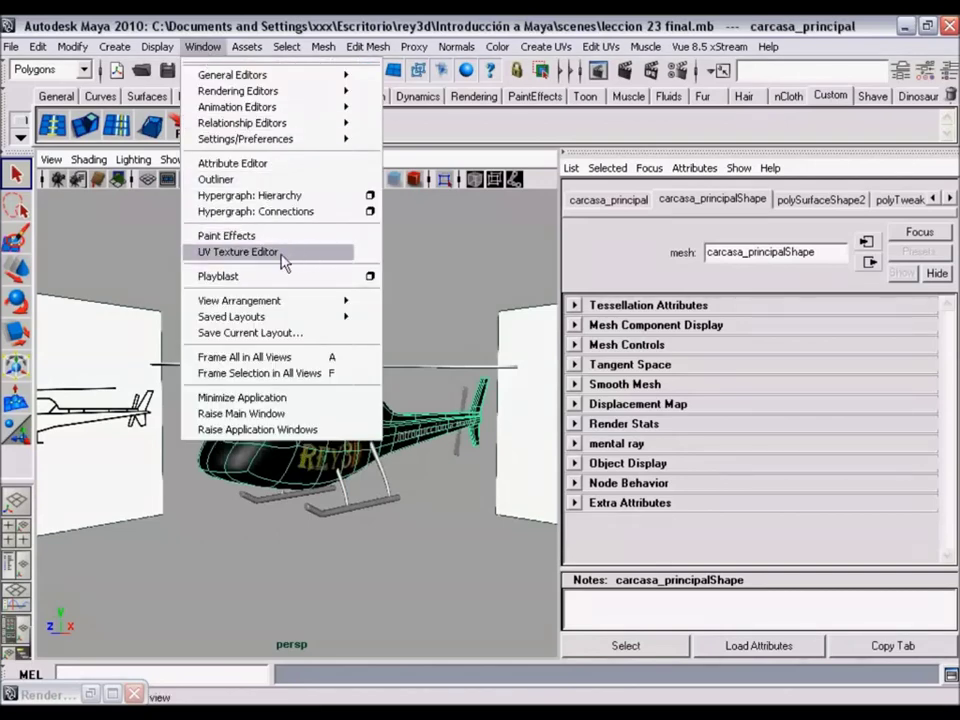
left_click(281, 254)
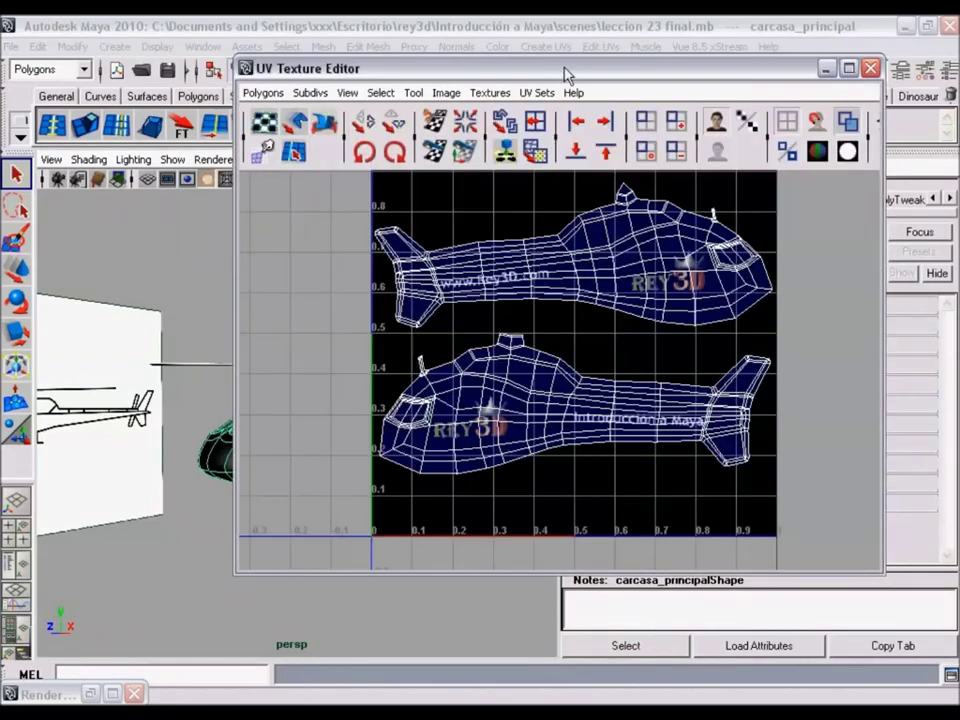
left_click_drag(566, 70, 475, 110)
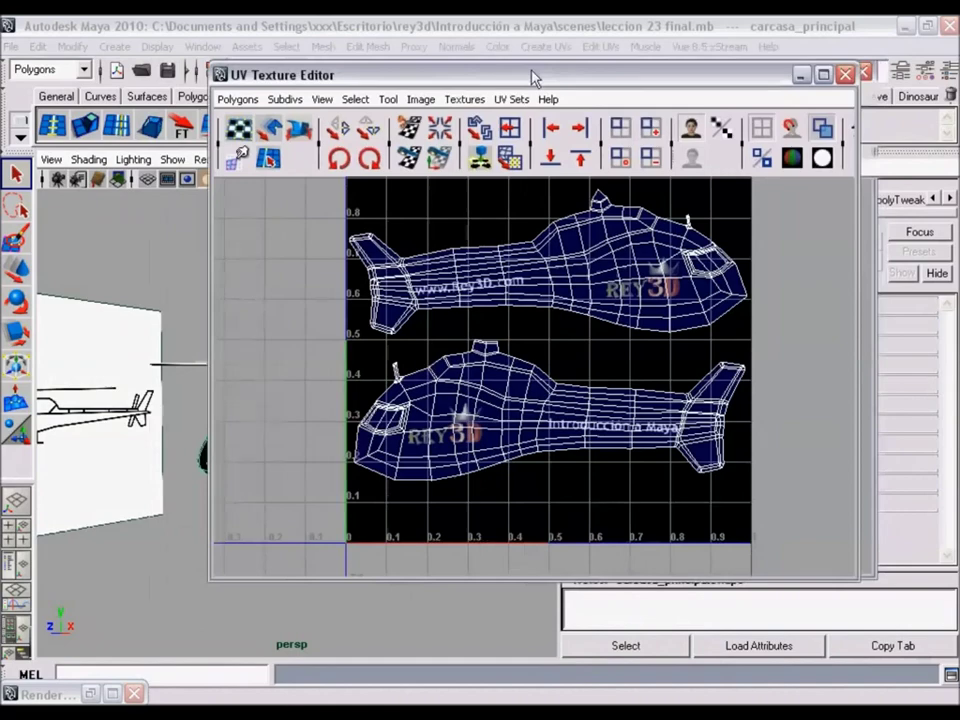
scroll(535, 350, "down", 1)
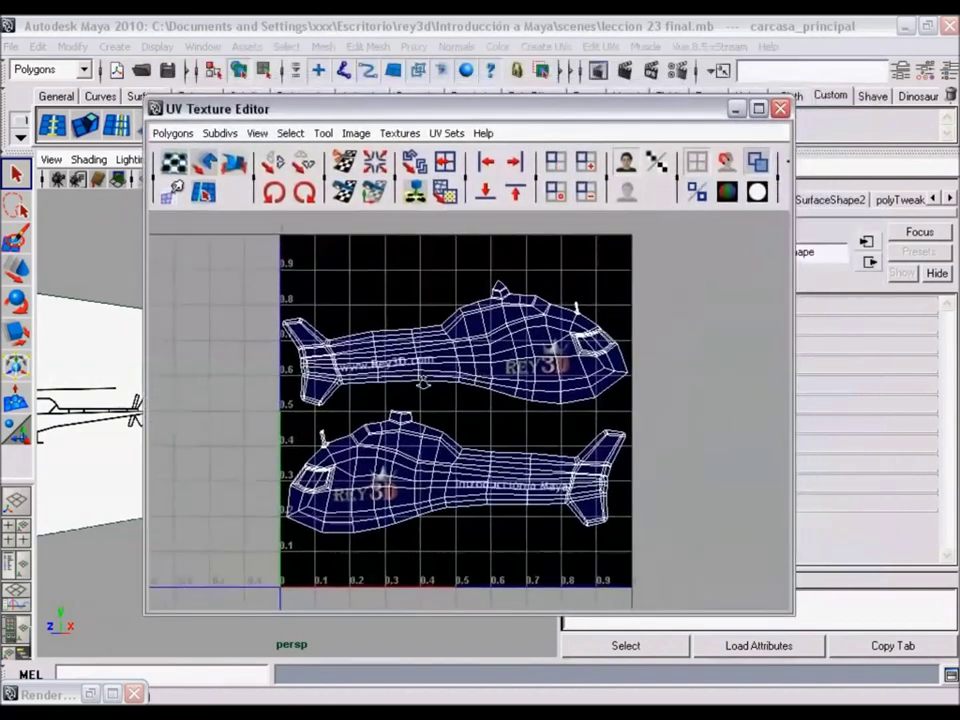
scroll(521, 446, "up", 3)
scroll(507, 432, "up", 2)
middle_click_drag(507, 432, 577, 430, "alt")
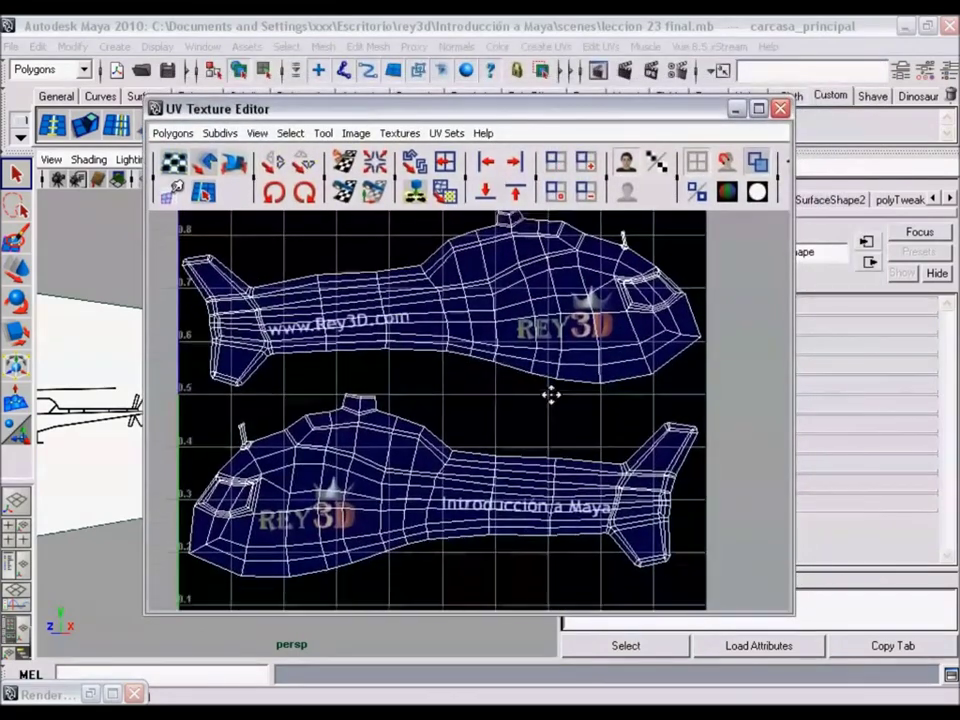
scroll(502, 383, "down", 1)
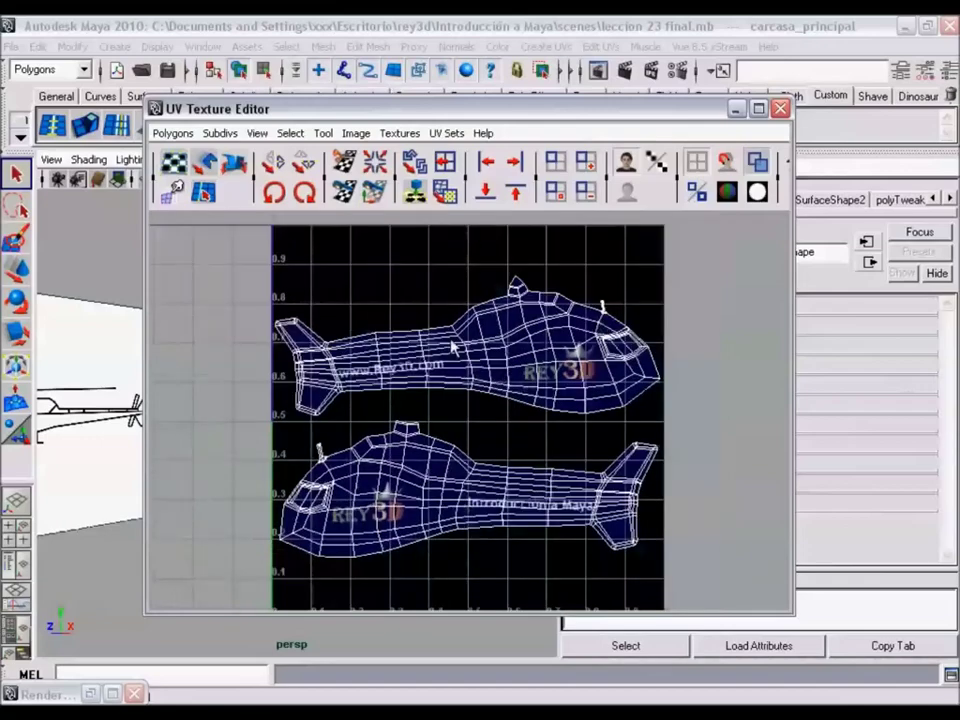
mouse_move(389, 425)
right_mouse_down("alt")
mouse_move(493, 489)
mouse_move(355, 428)
right_mouse_up("alt")
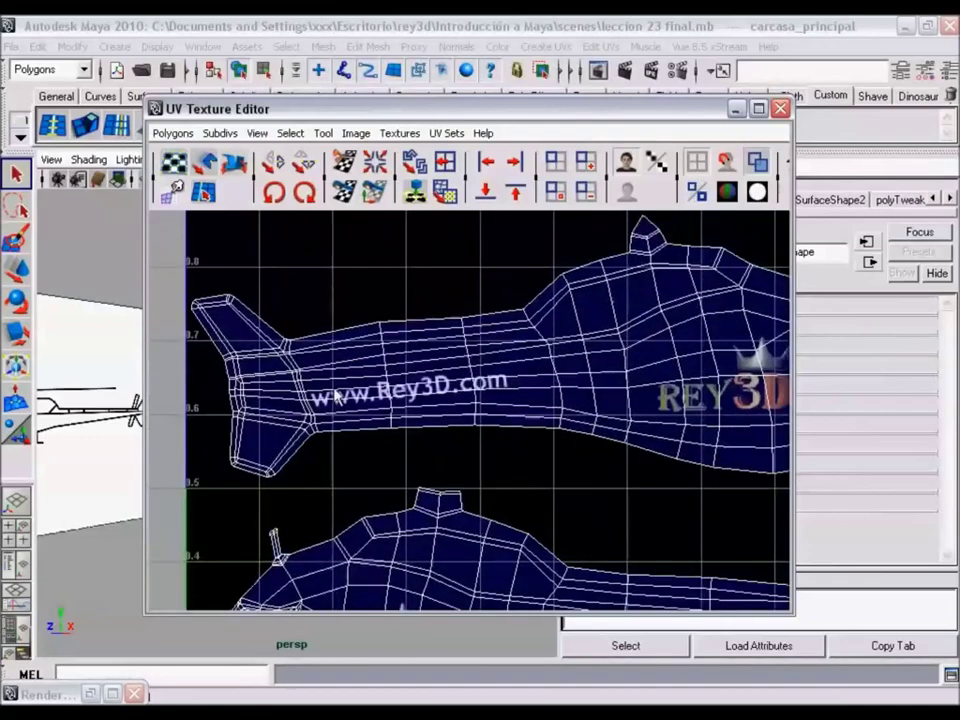
scroll(339, 415, "up", 2)
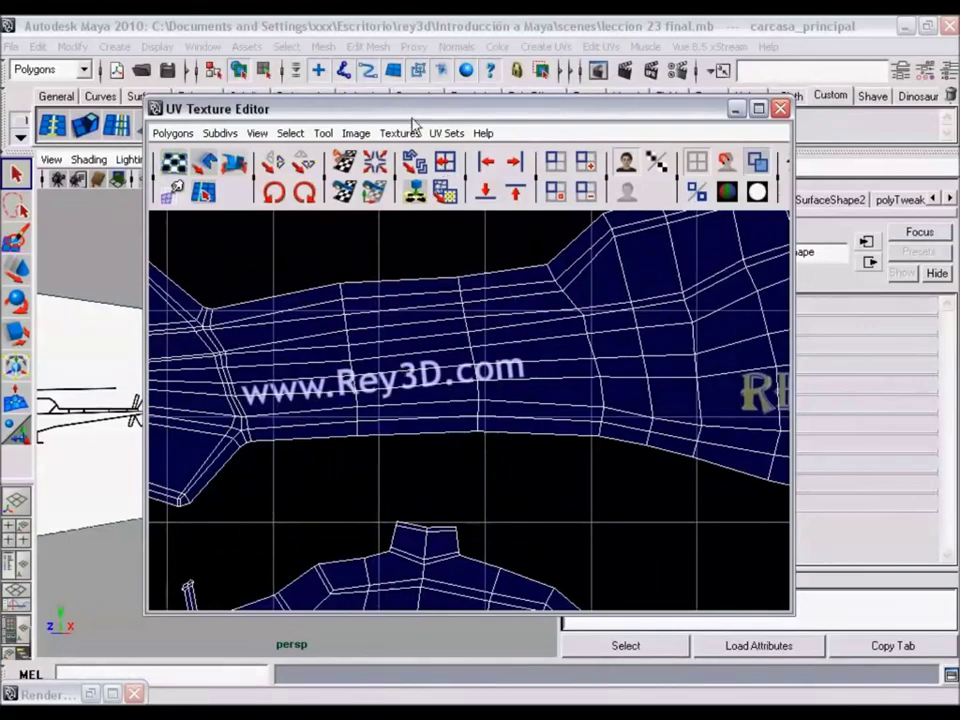
Step: Move the UV editor aside and frame the helicopter's logo side, tail boom and rotor
left_click_drag(445, 108, 770, 99)
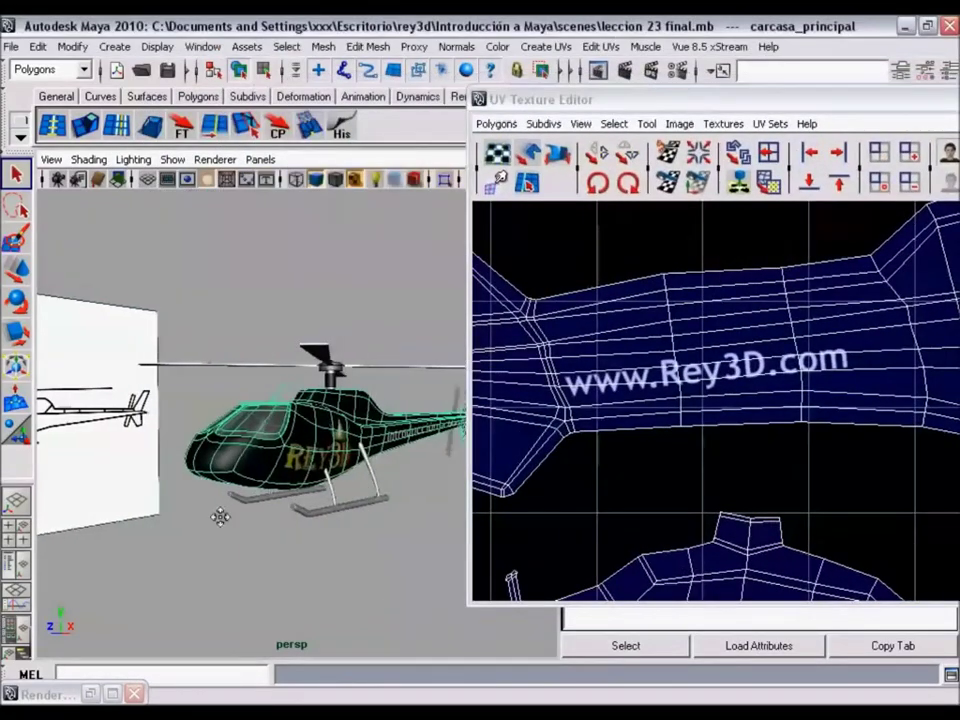
right_click_drag(220, 516, 339, 551, "alt")
left_click_drag(339, 551, 386, 568, "alt")
left_click_drag(212, 541, 244, 485, "alt")
scroll(700, 430, "down", 2)
scroll(814, 437, "down", 2)
scroll(752, 437, "down", 2)
scroll(774, 444, "down", 2)
scroll(760, 460, "down", 3)
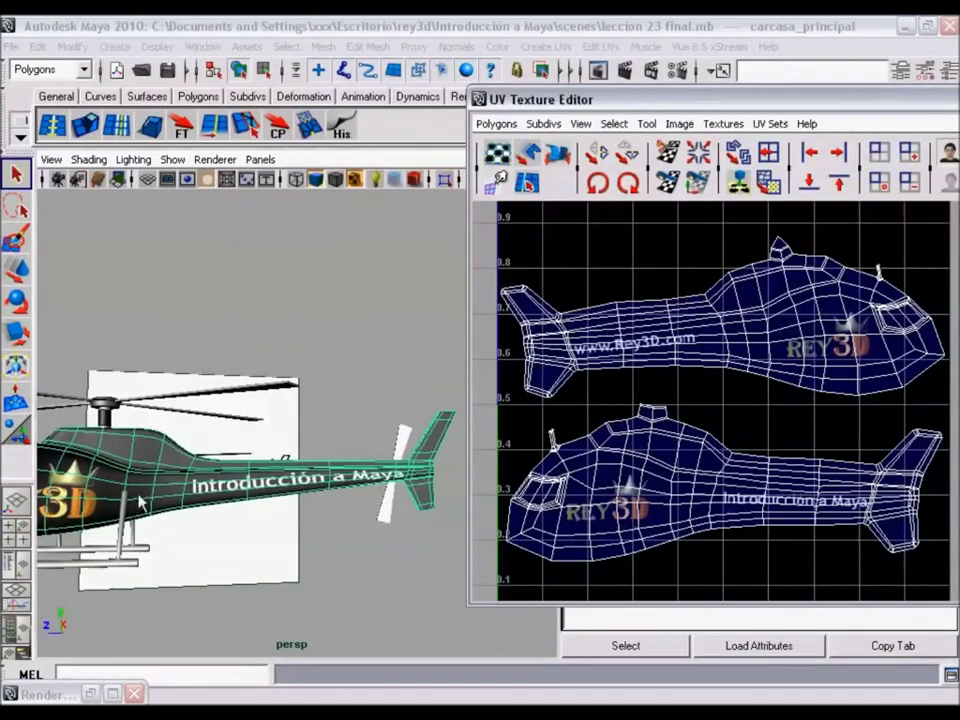
middle_click_drag(140, 503, 203, 483, "alt")
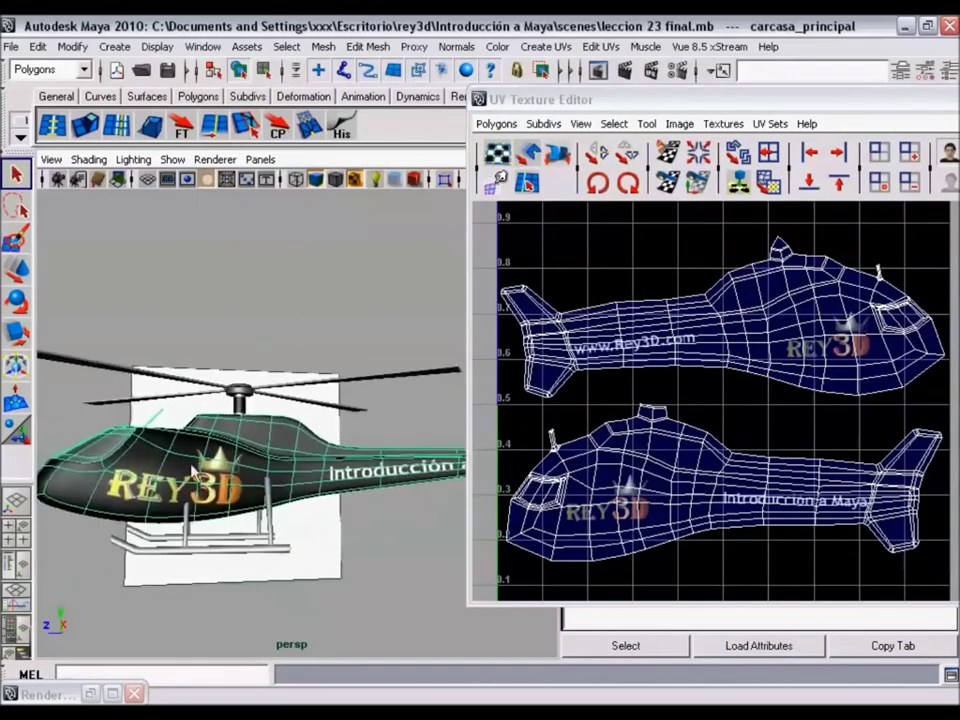
mouse_move(218, 460)
left_mouse_down("alt")
mouse_move(309, 454)
mouse_move(289, 519)
mouse_move(272, 497)
mouse_move(402, 489)
mouse_move(347, 484)
left_mouse_up("alt")
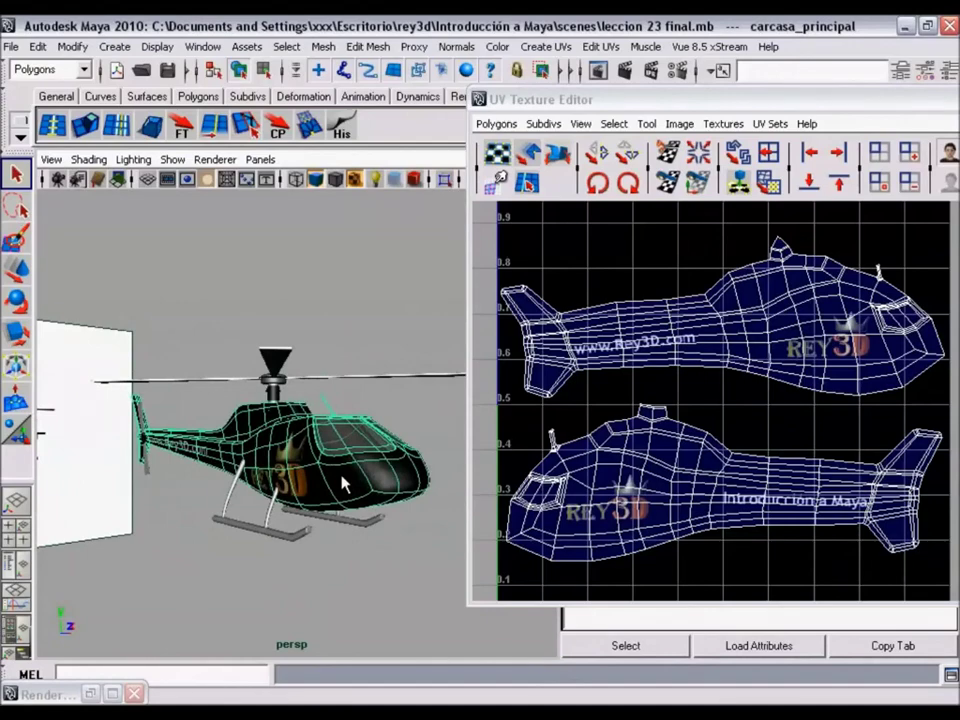
mouse_move(345, 484)
left_mouse_down("alt")
mouse_move(262, 454)
mouse_move(85, 460)
mouse_move(45, 472)
mouse_move(210, 468)
left_mouse_up("alt")
left_click(845, 143)
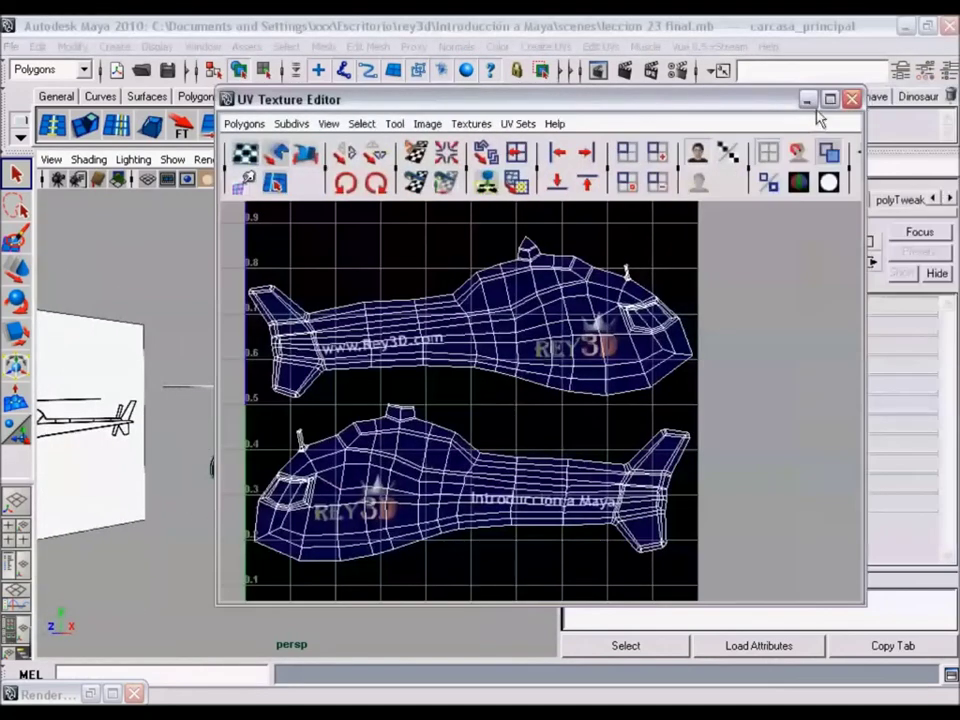